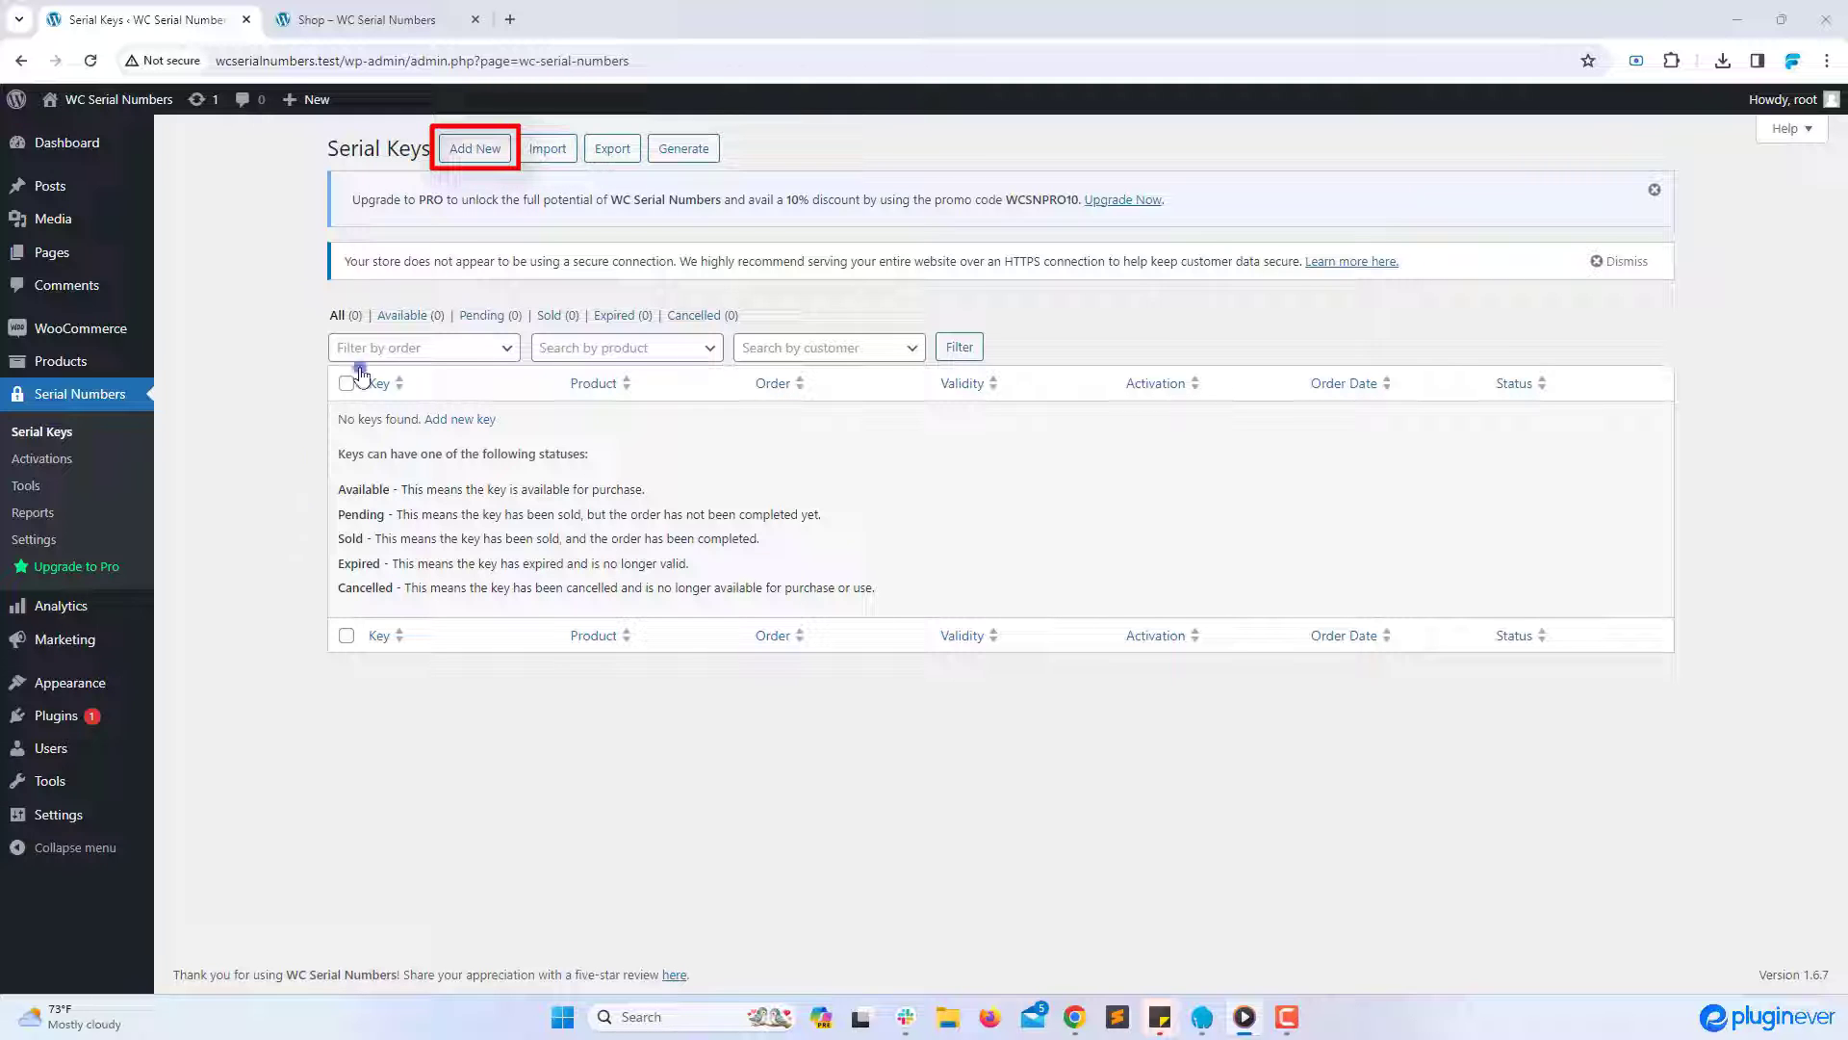
# Step: Start a new serial key and choose the (#29) Single product for it
pyautogui.click(475, 152)
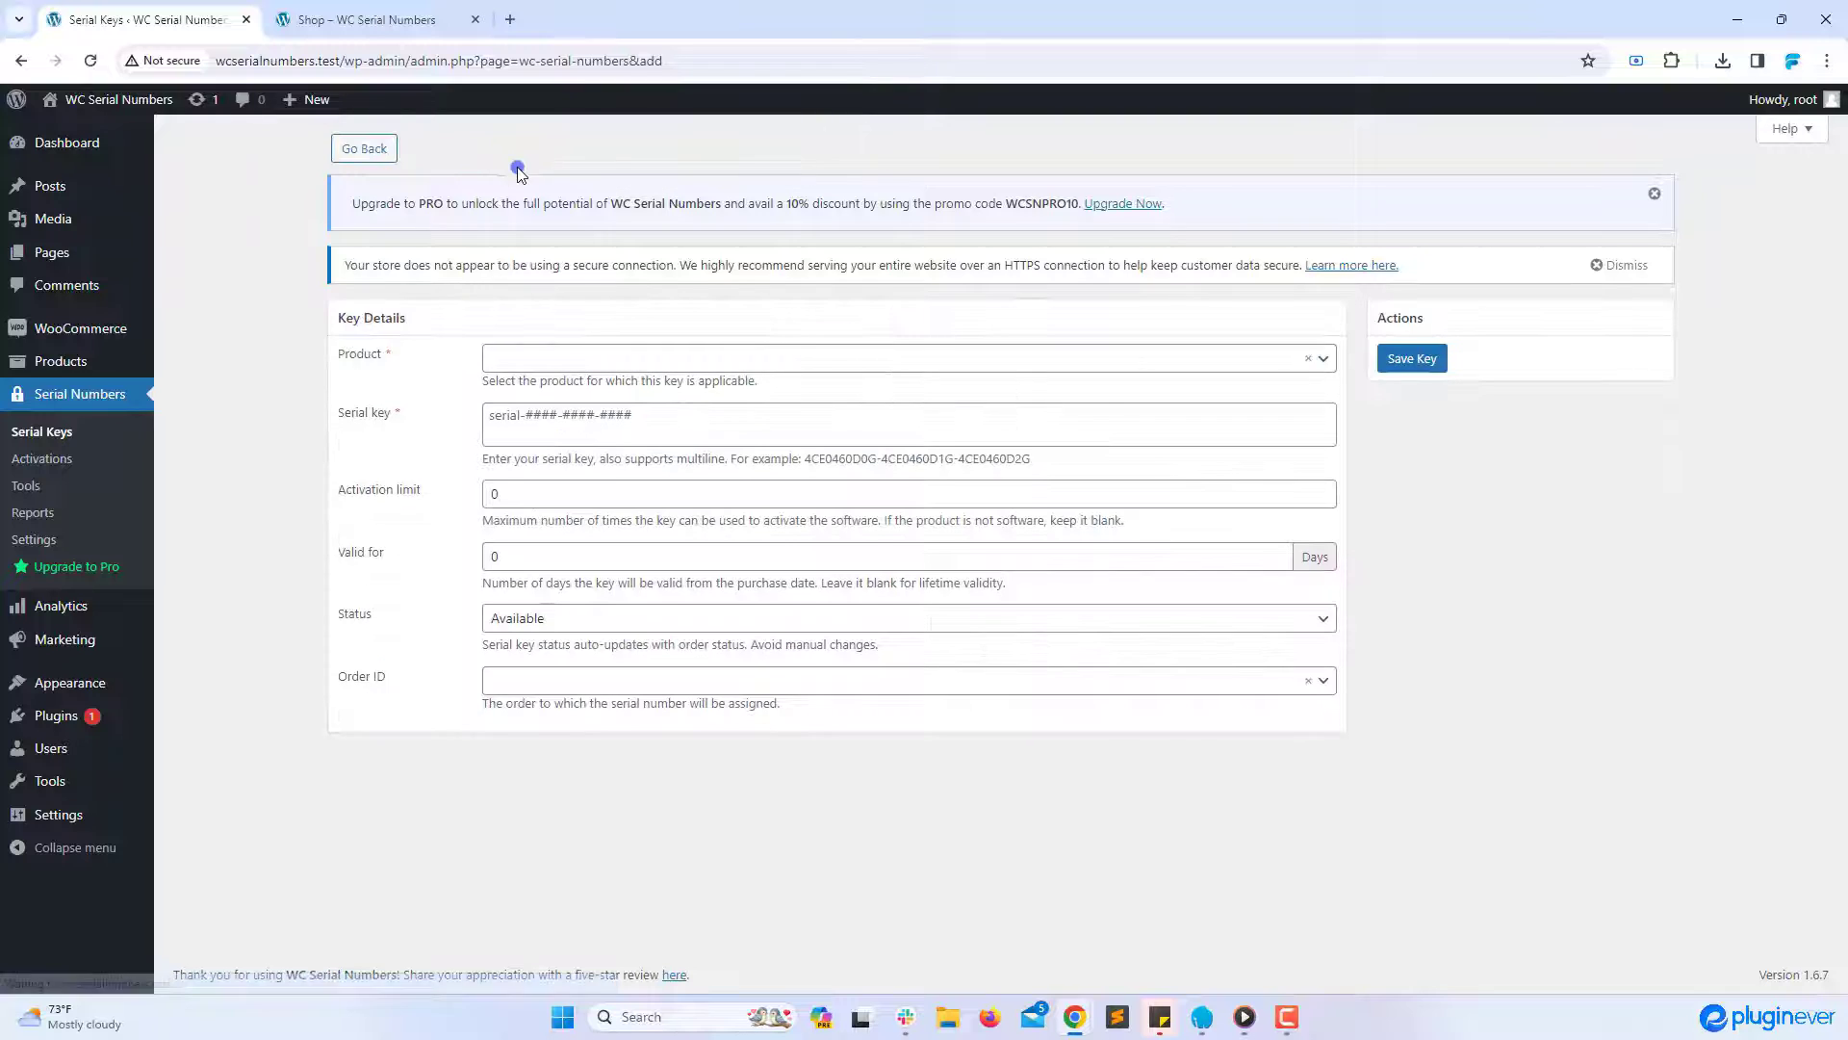
pyautogui.click(497, 360)
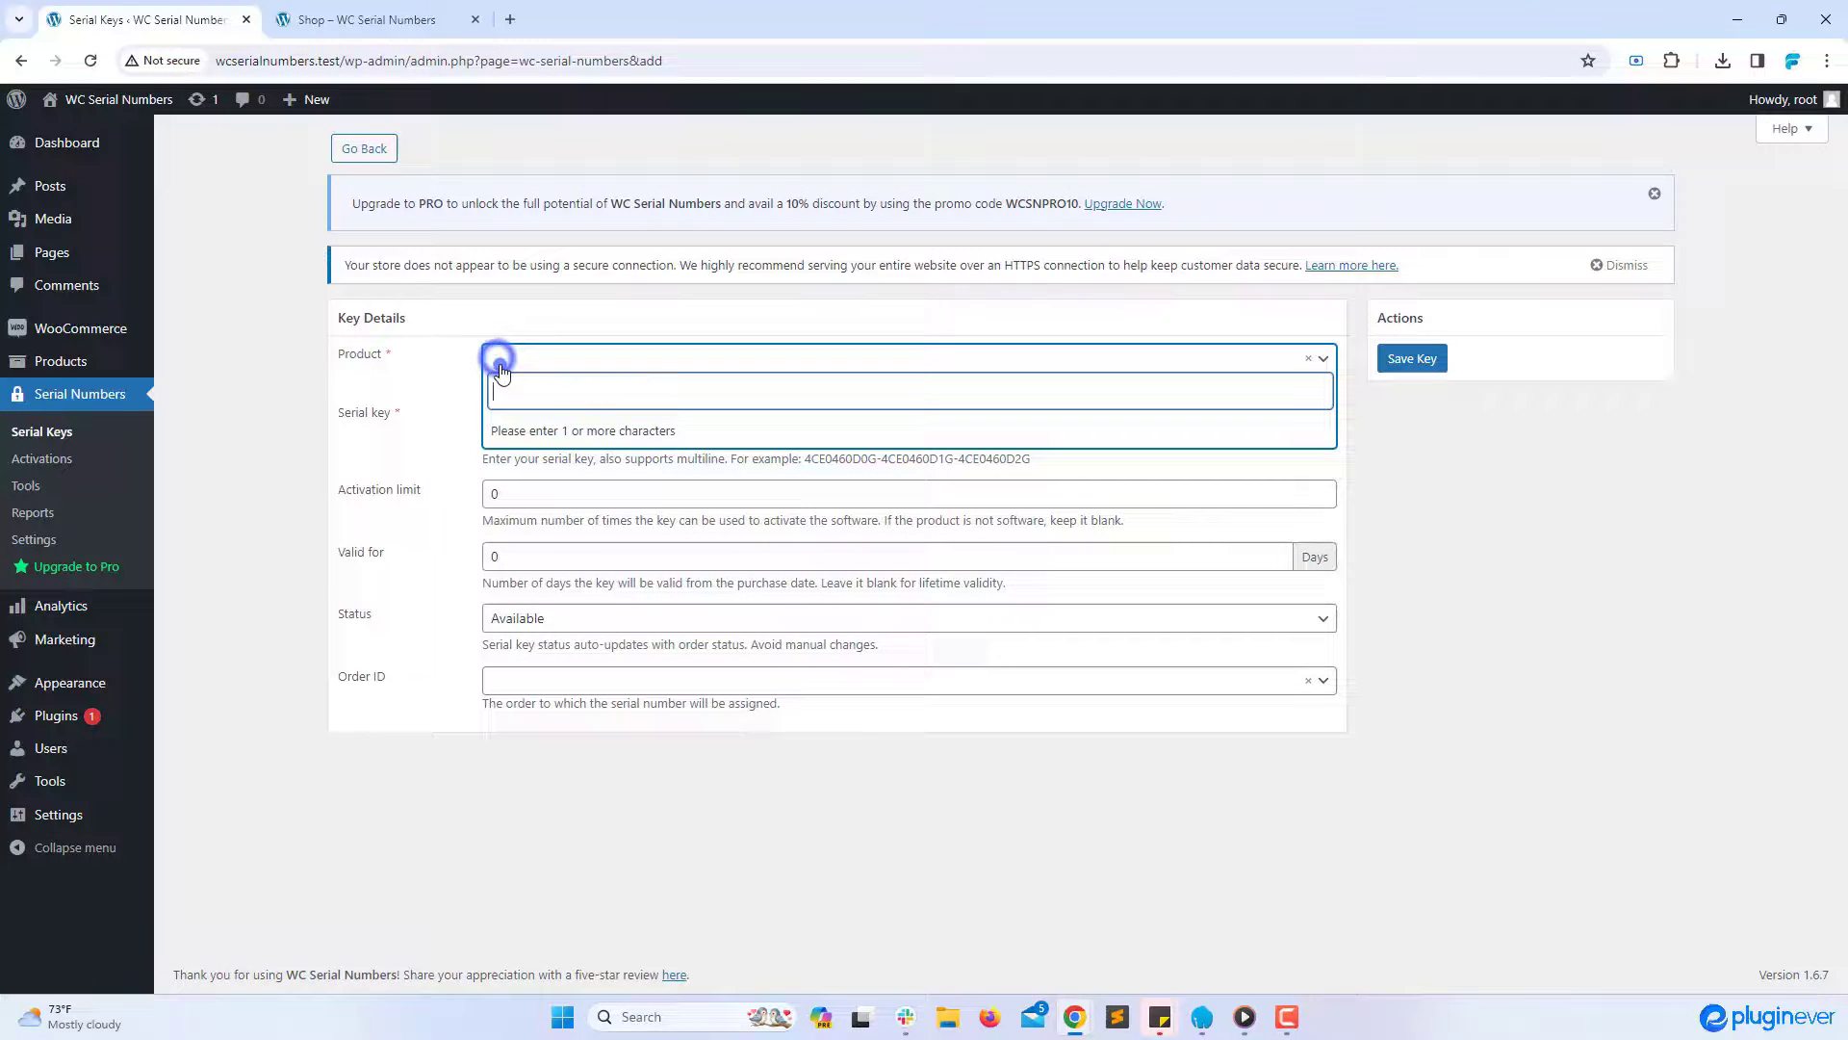
pyautogui.click(404, 7)
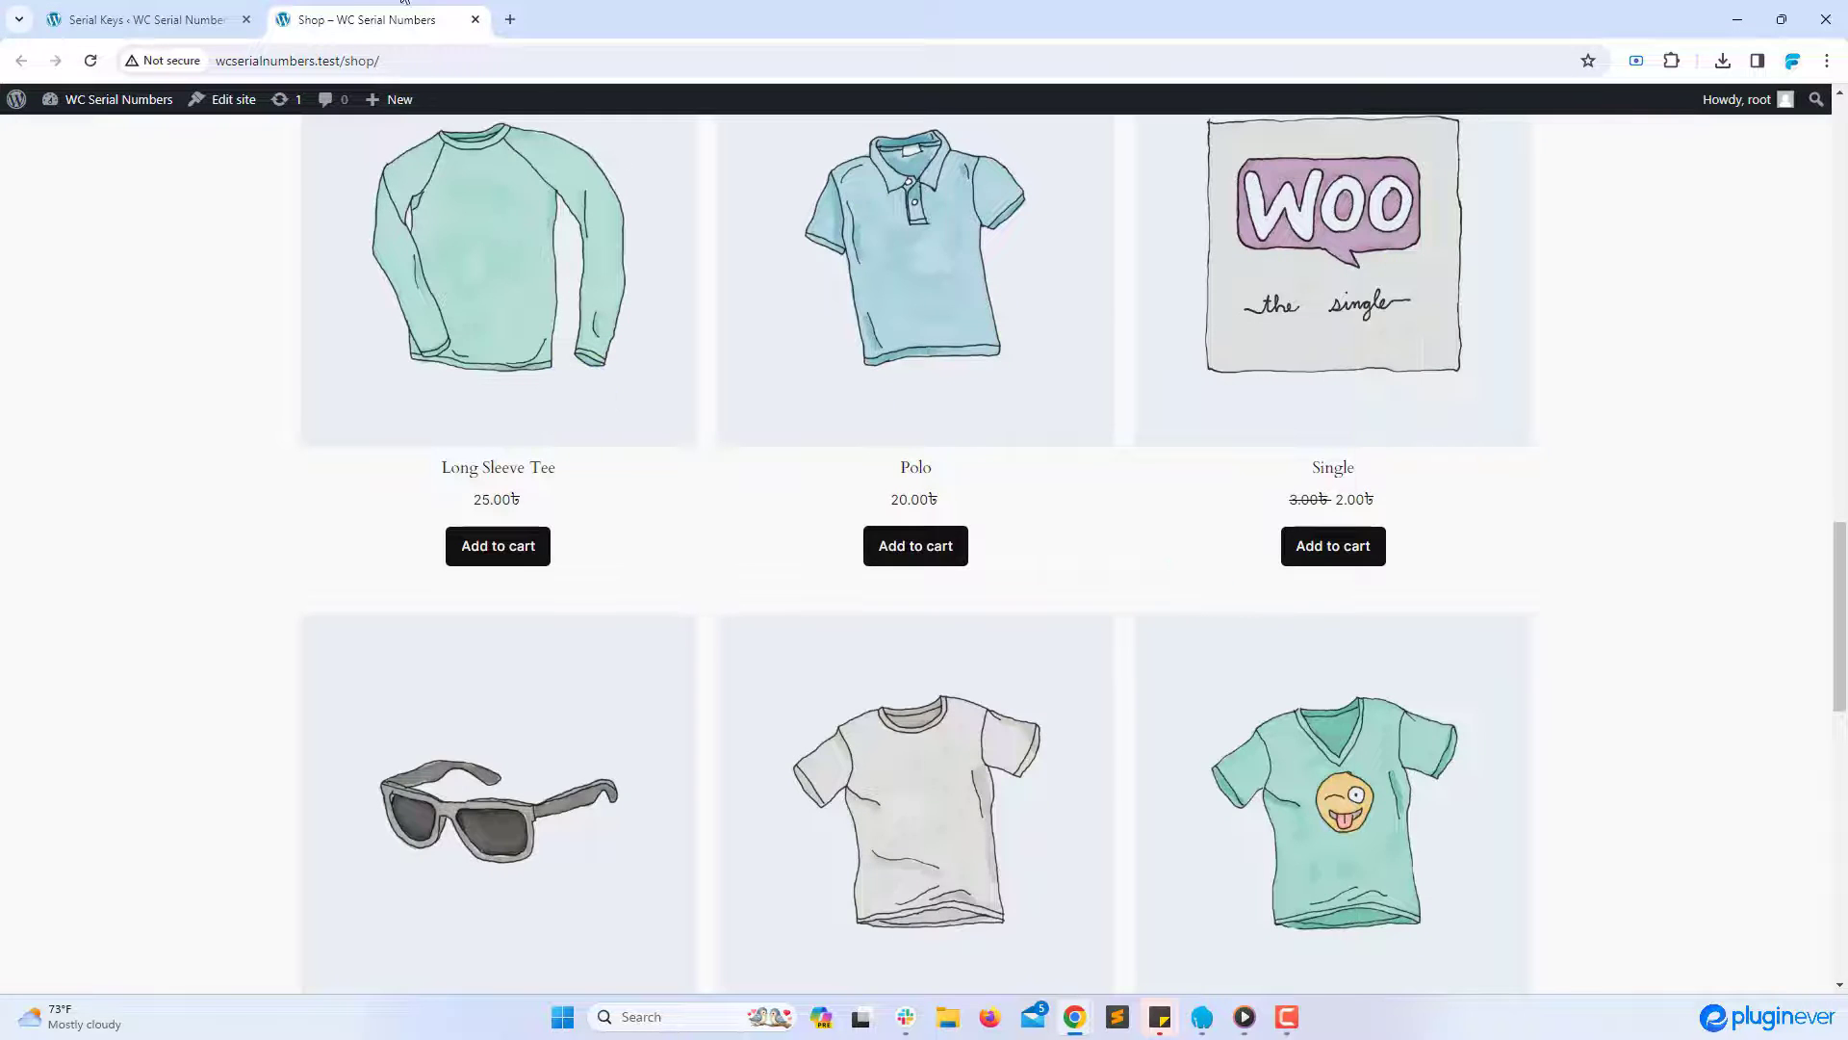
pyautogui.click(145, 19)
pyautogui.write('sin')
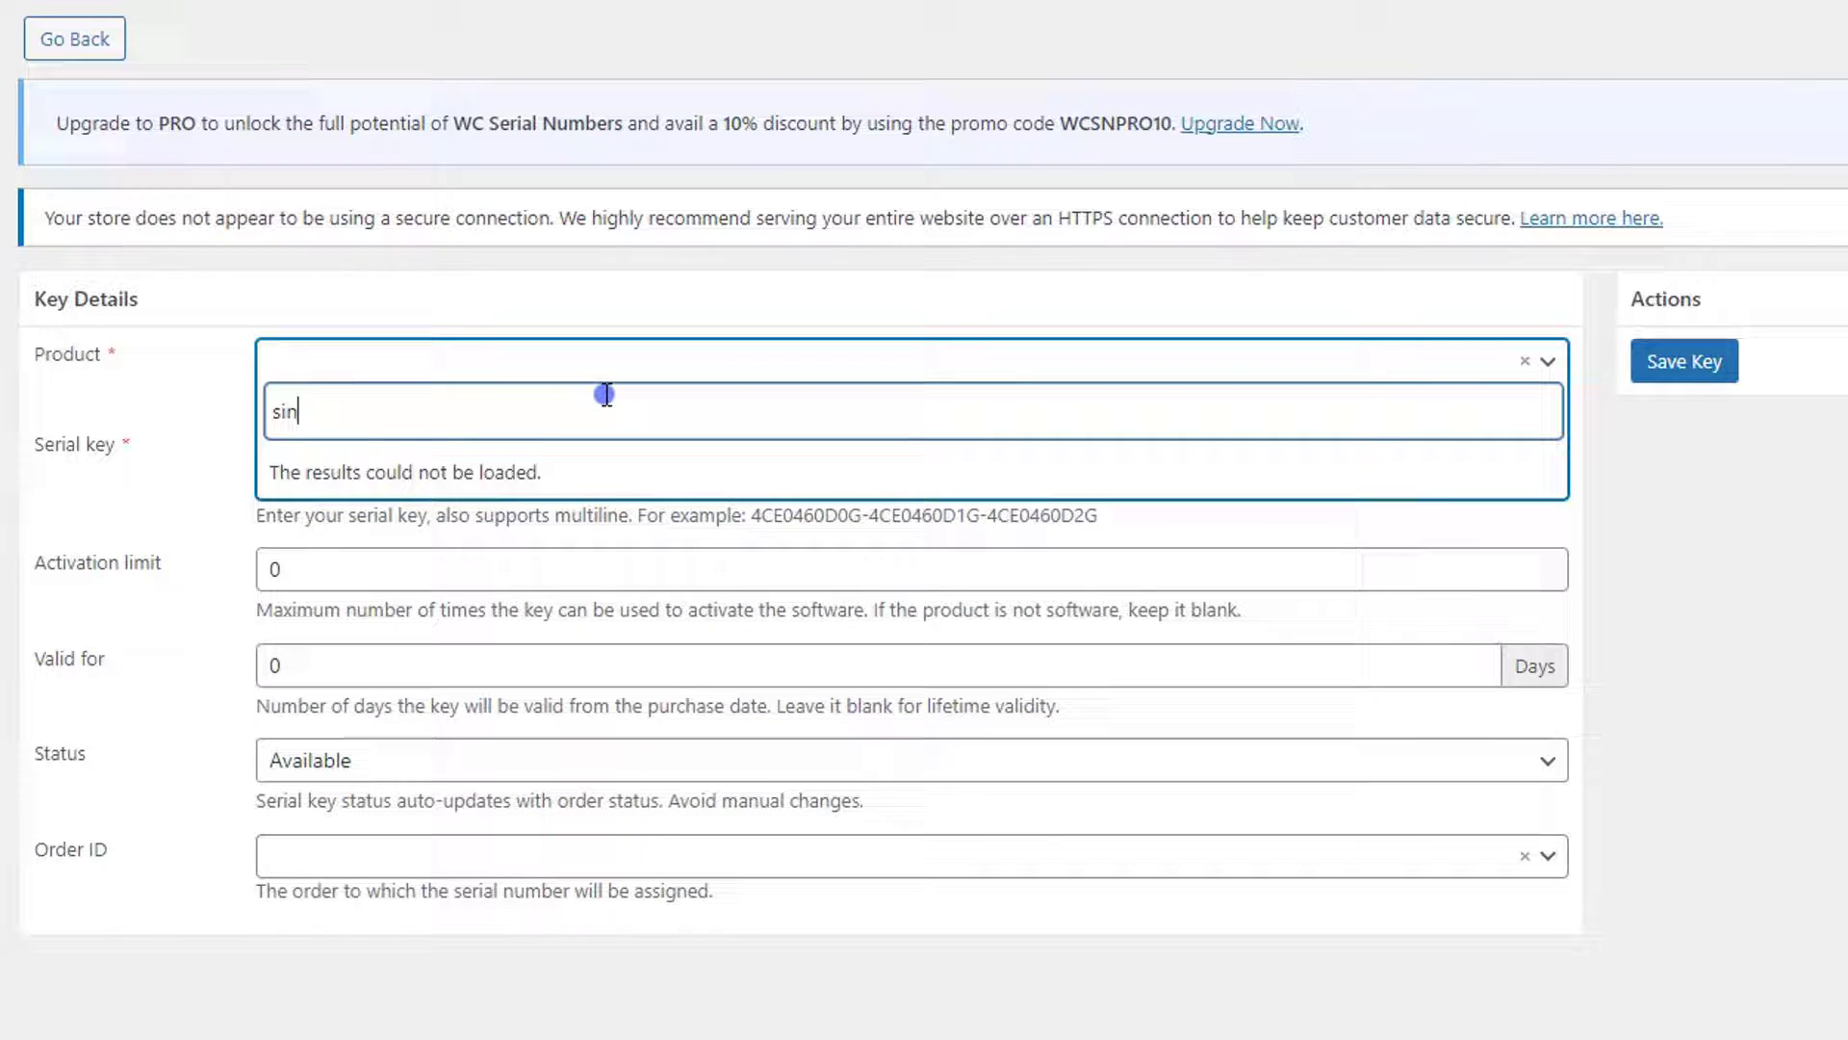
pyautogui.write('gle')
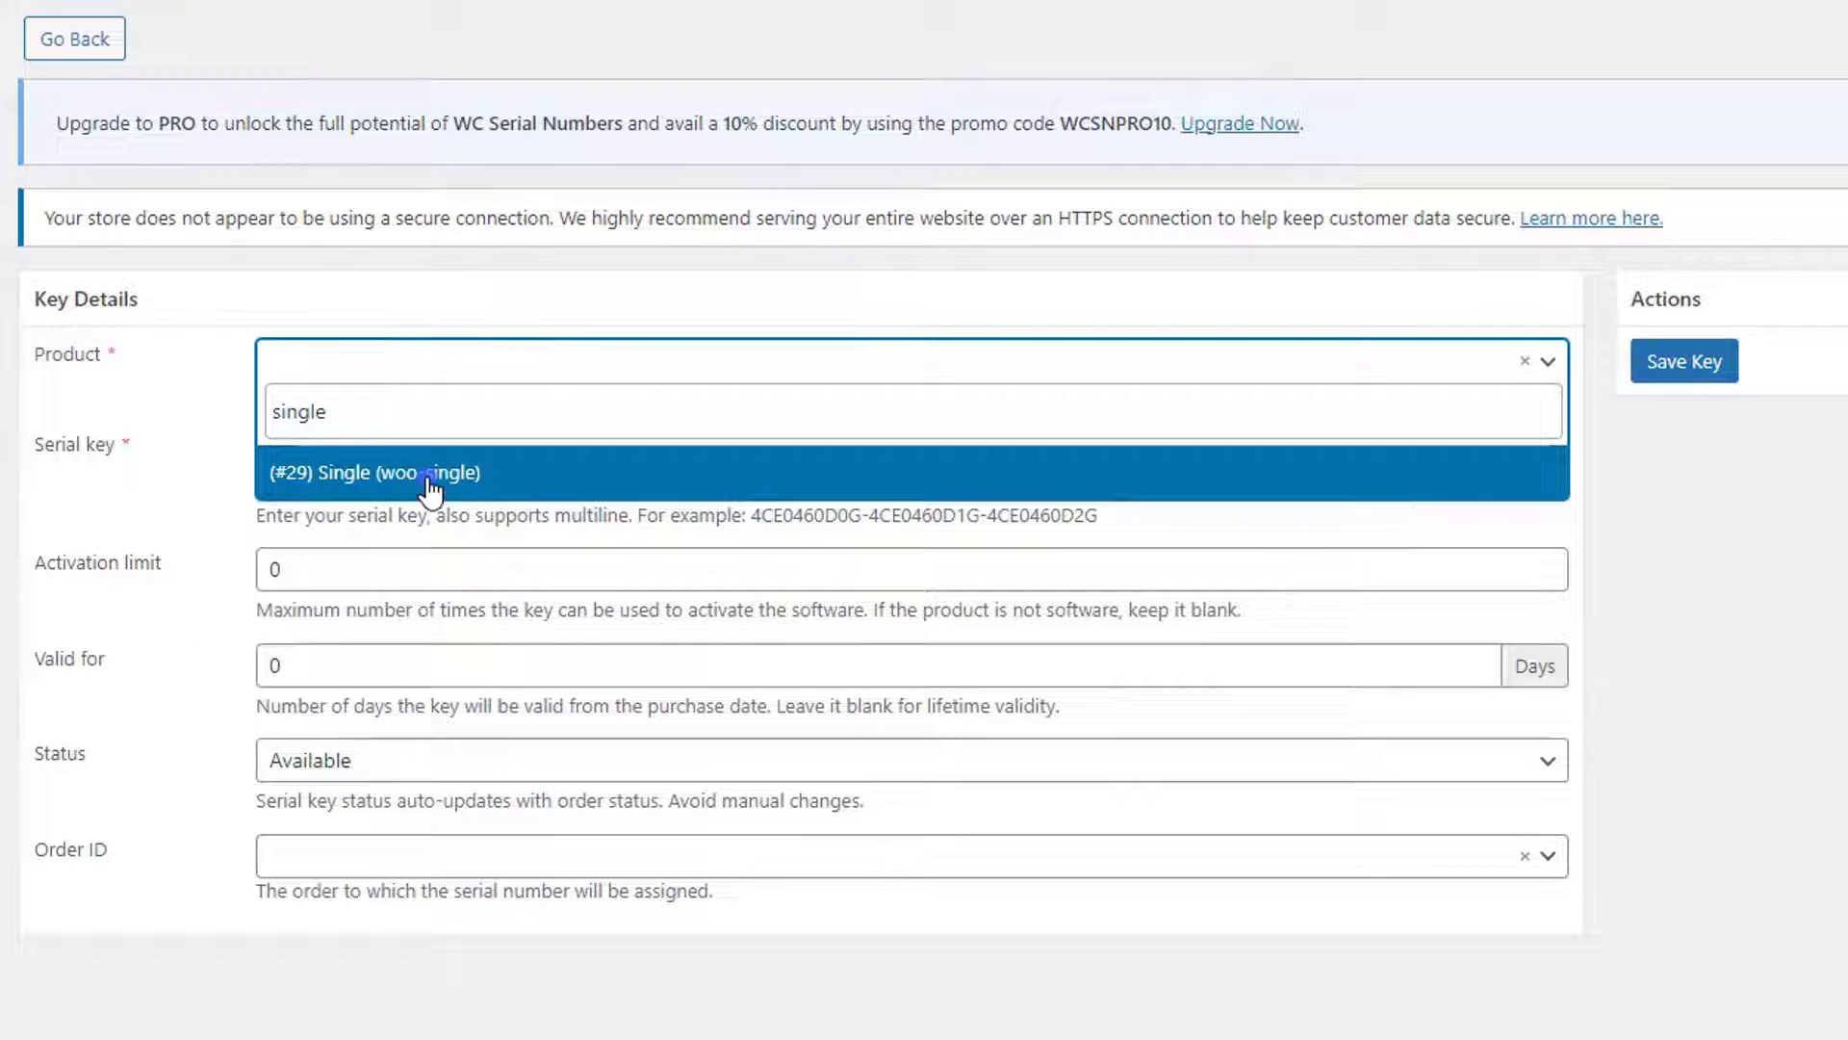
pyautogui.click(429, 487)
pyautogui.click(488, 450)
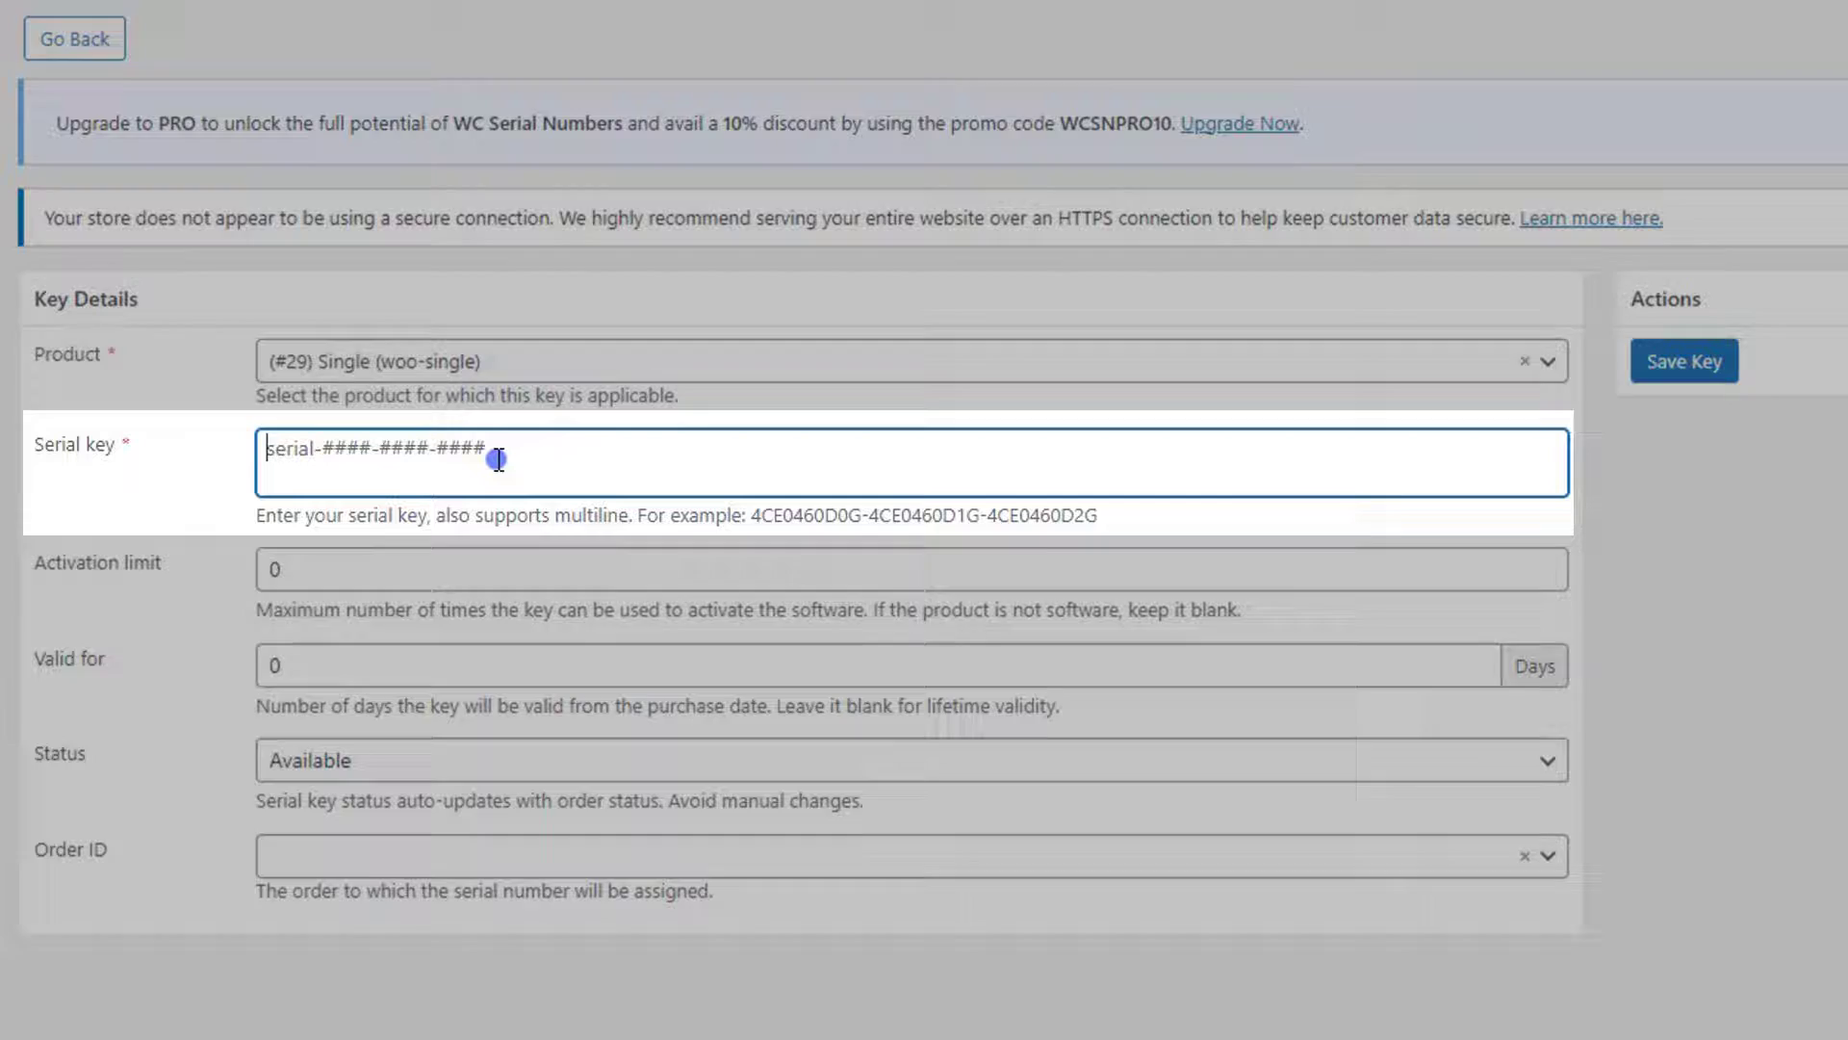
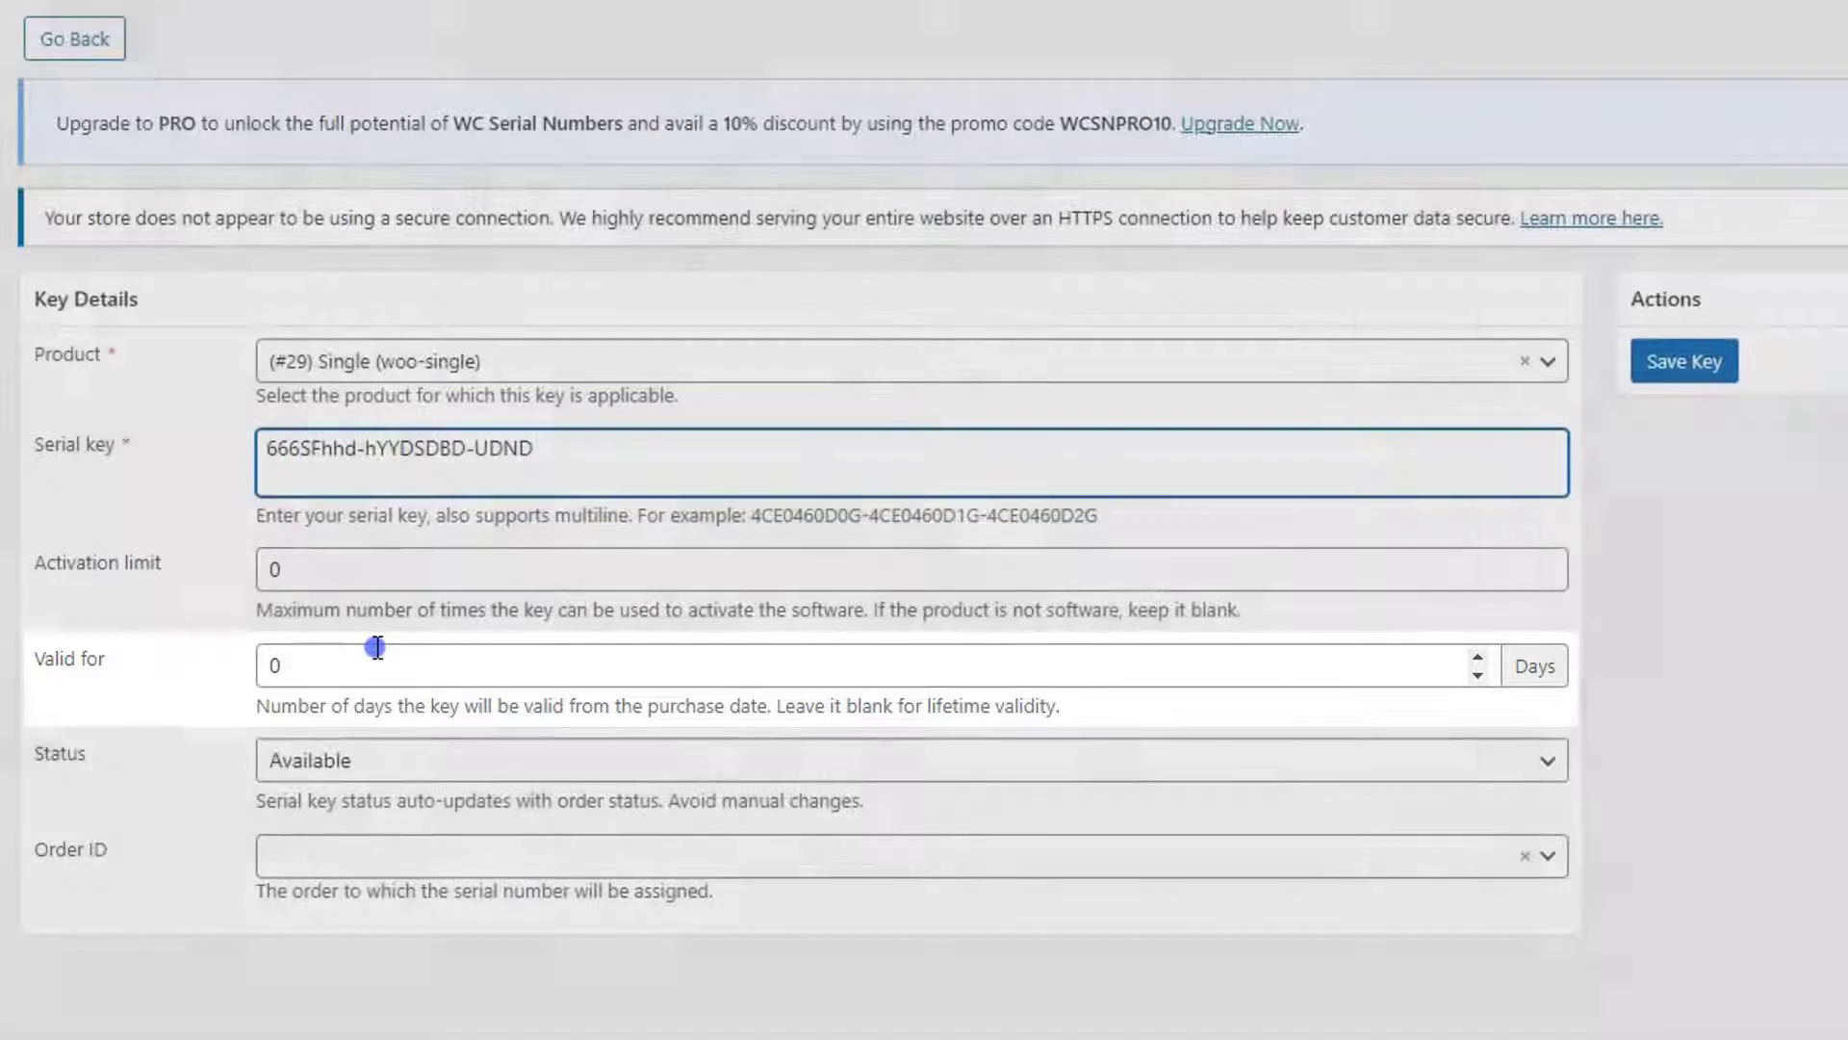
pyautogui.click(378, 682)
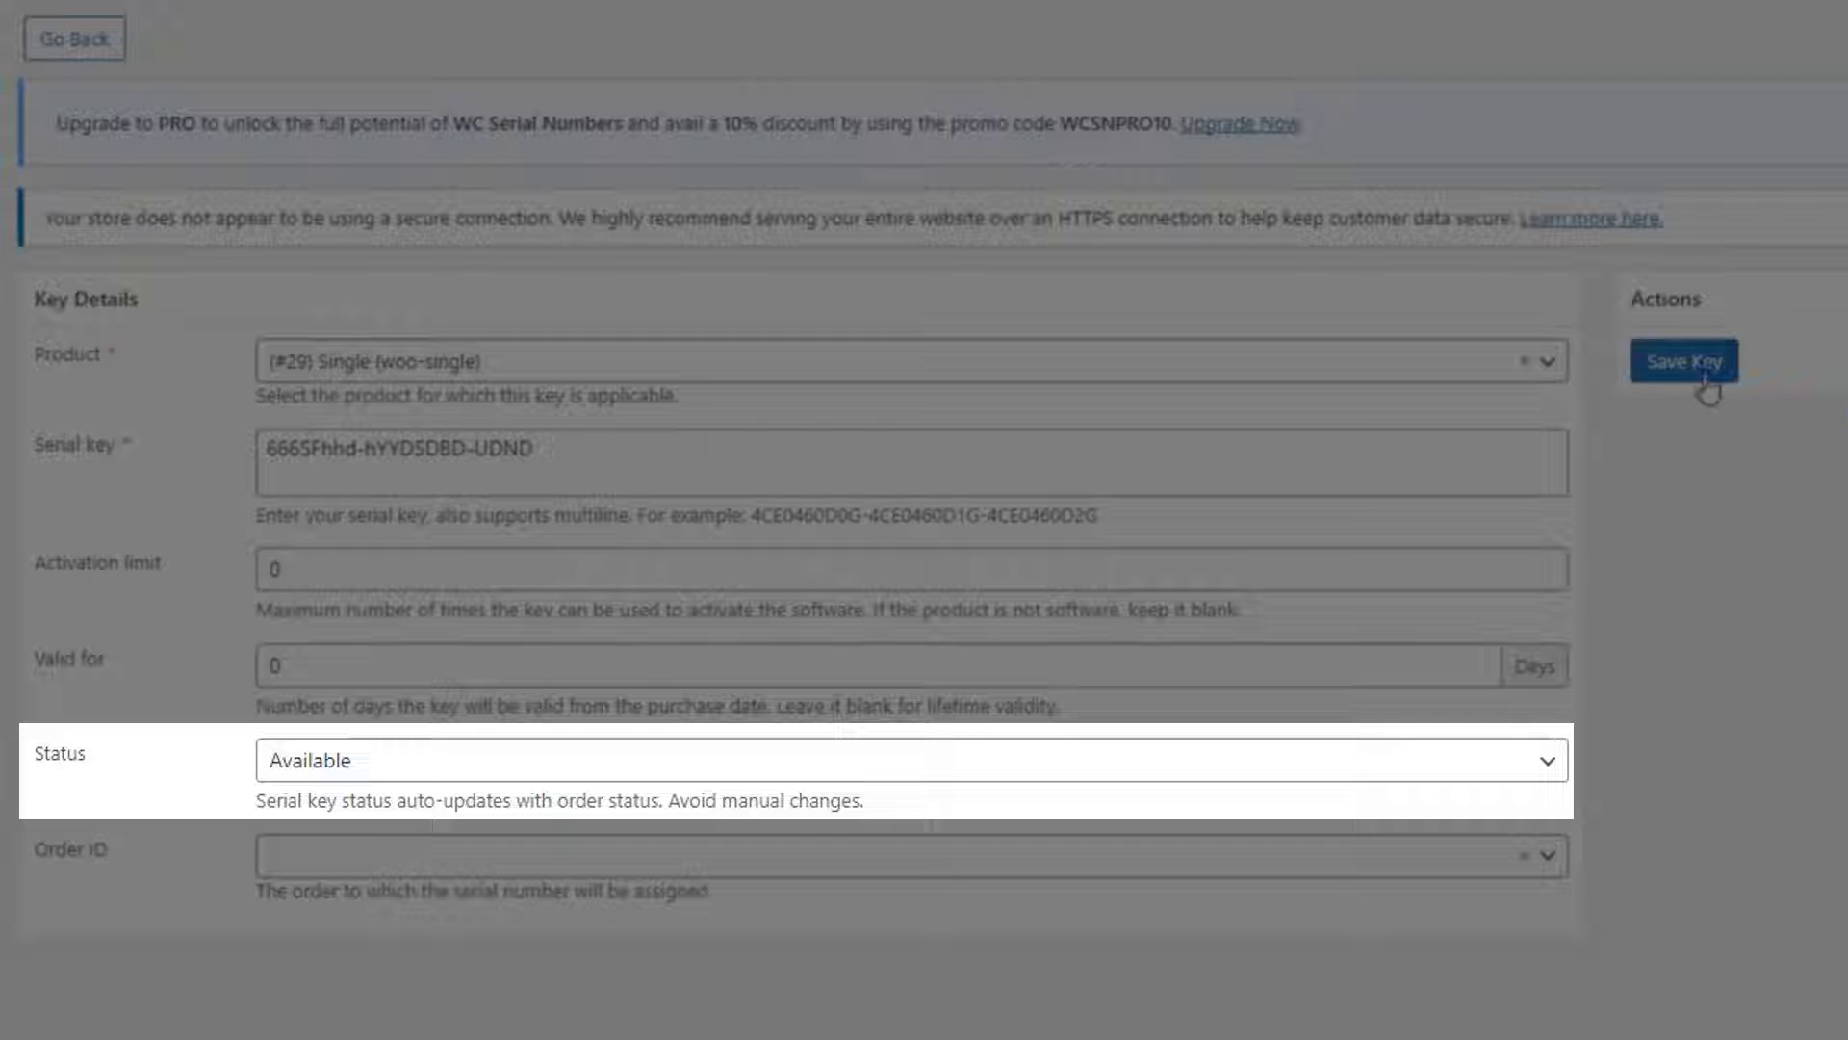
pyautogui.click(1683, 366)
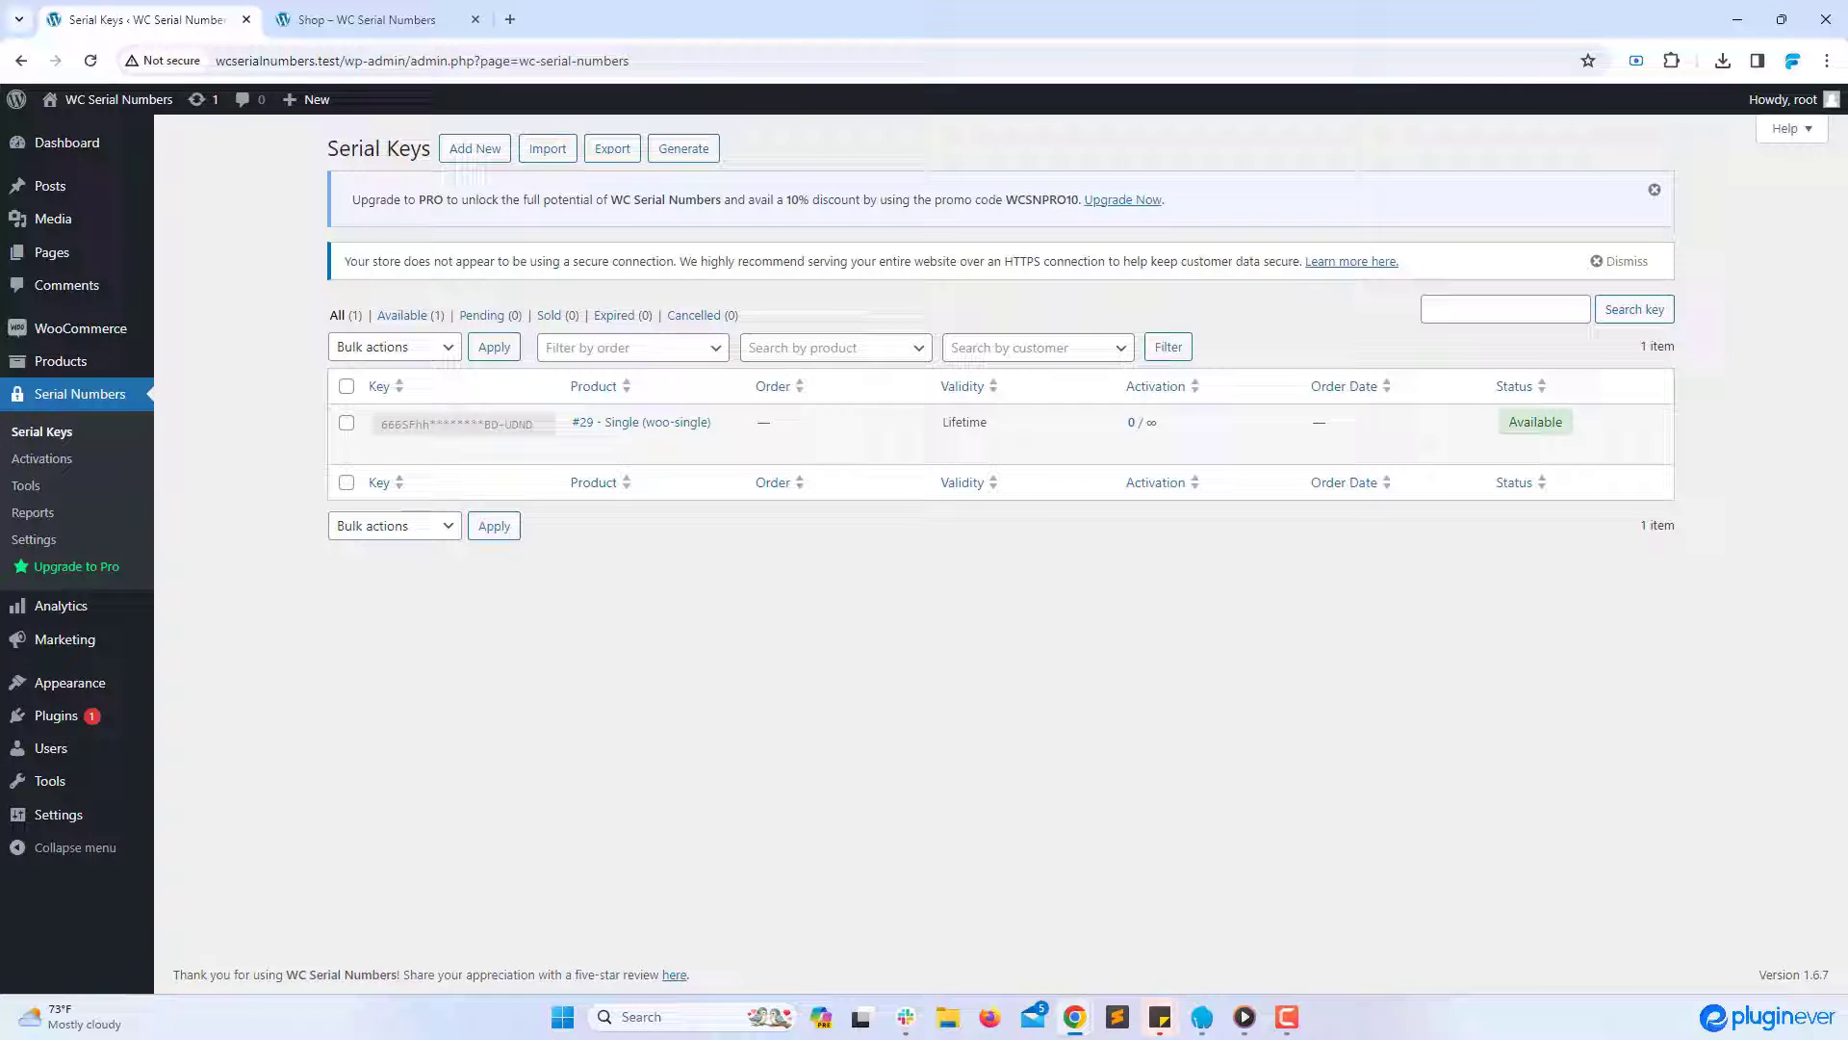
# Step: Apply coupon 100 to the cart holding Single and check out at zero total
pyautogui.click(1315, 684)
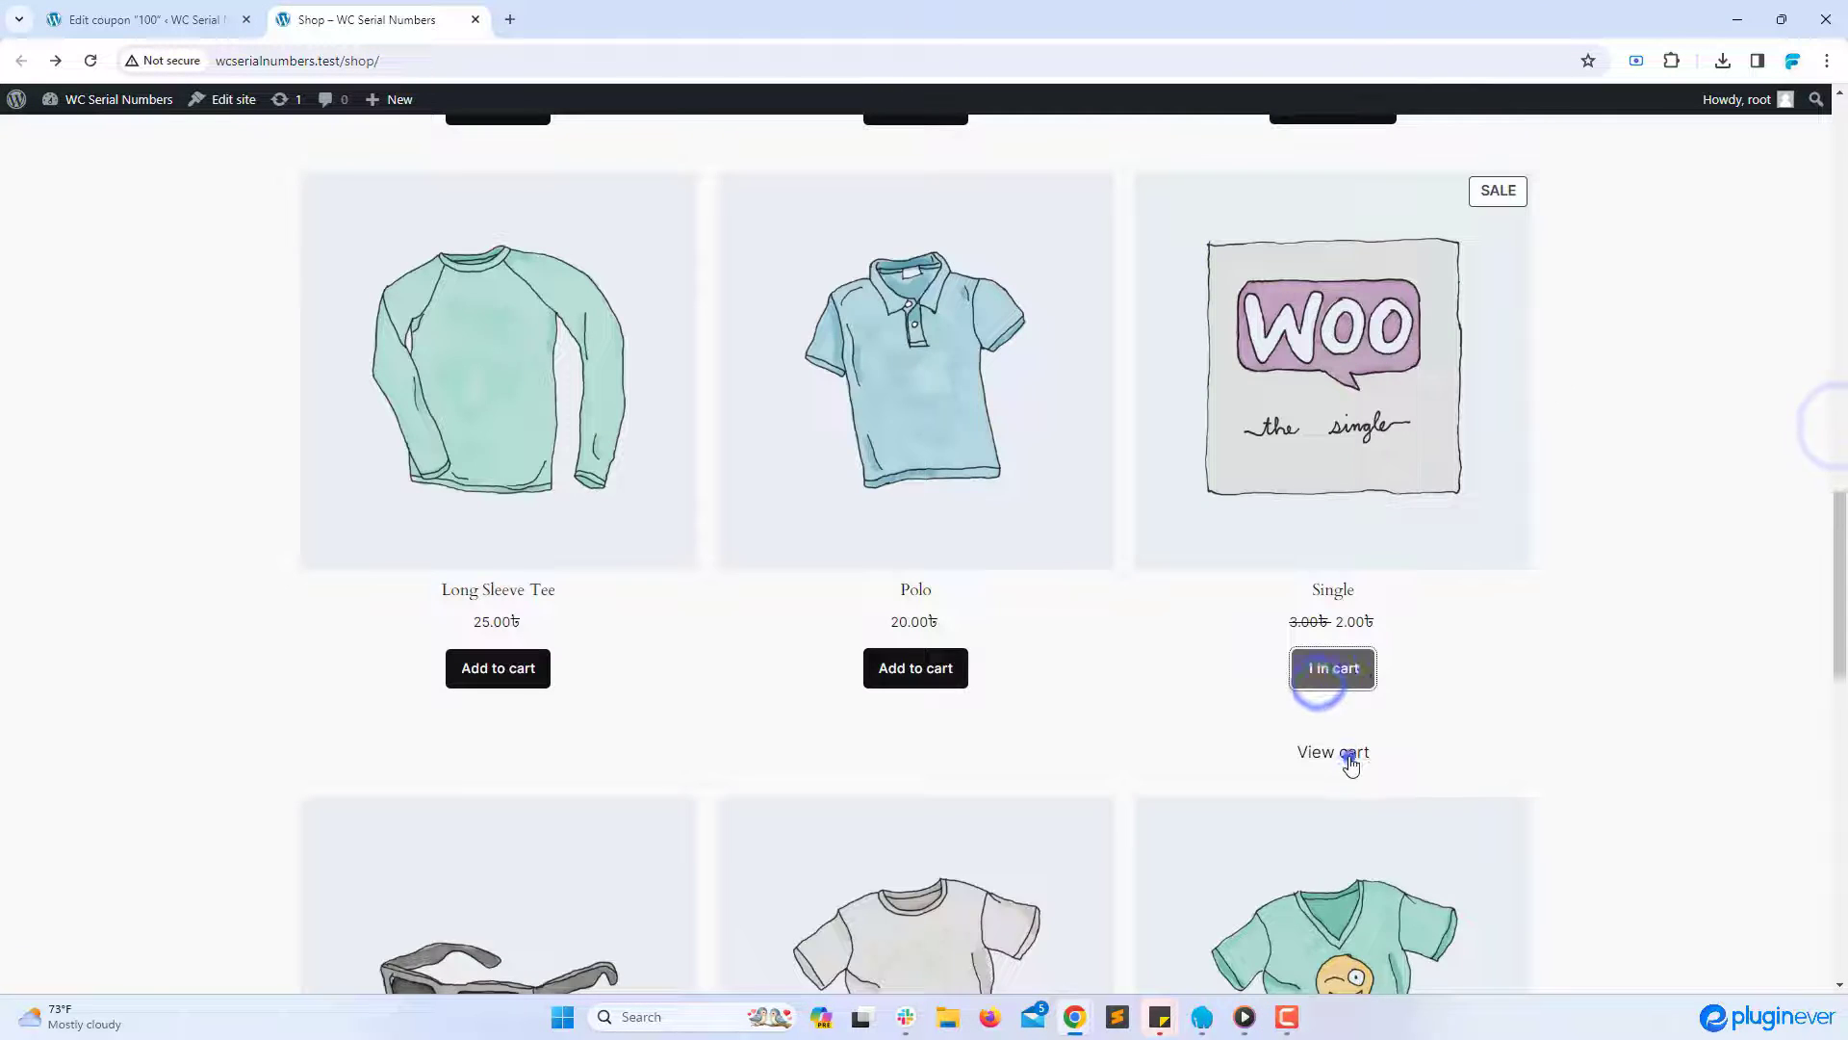
pyautogui.click(1344, 756)
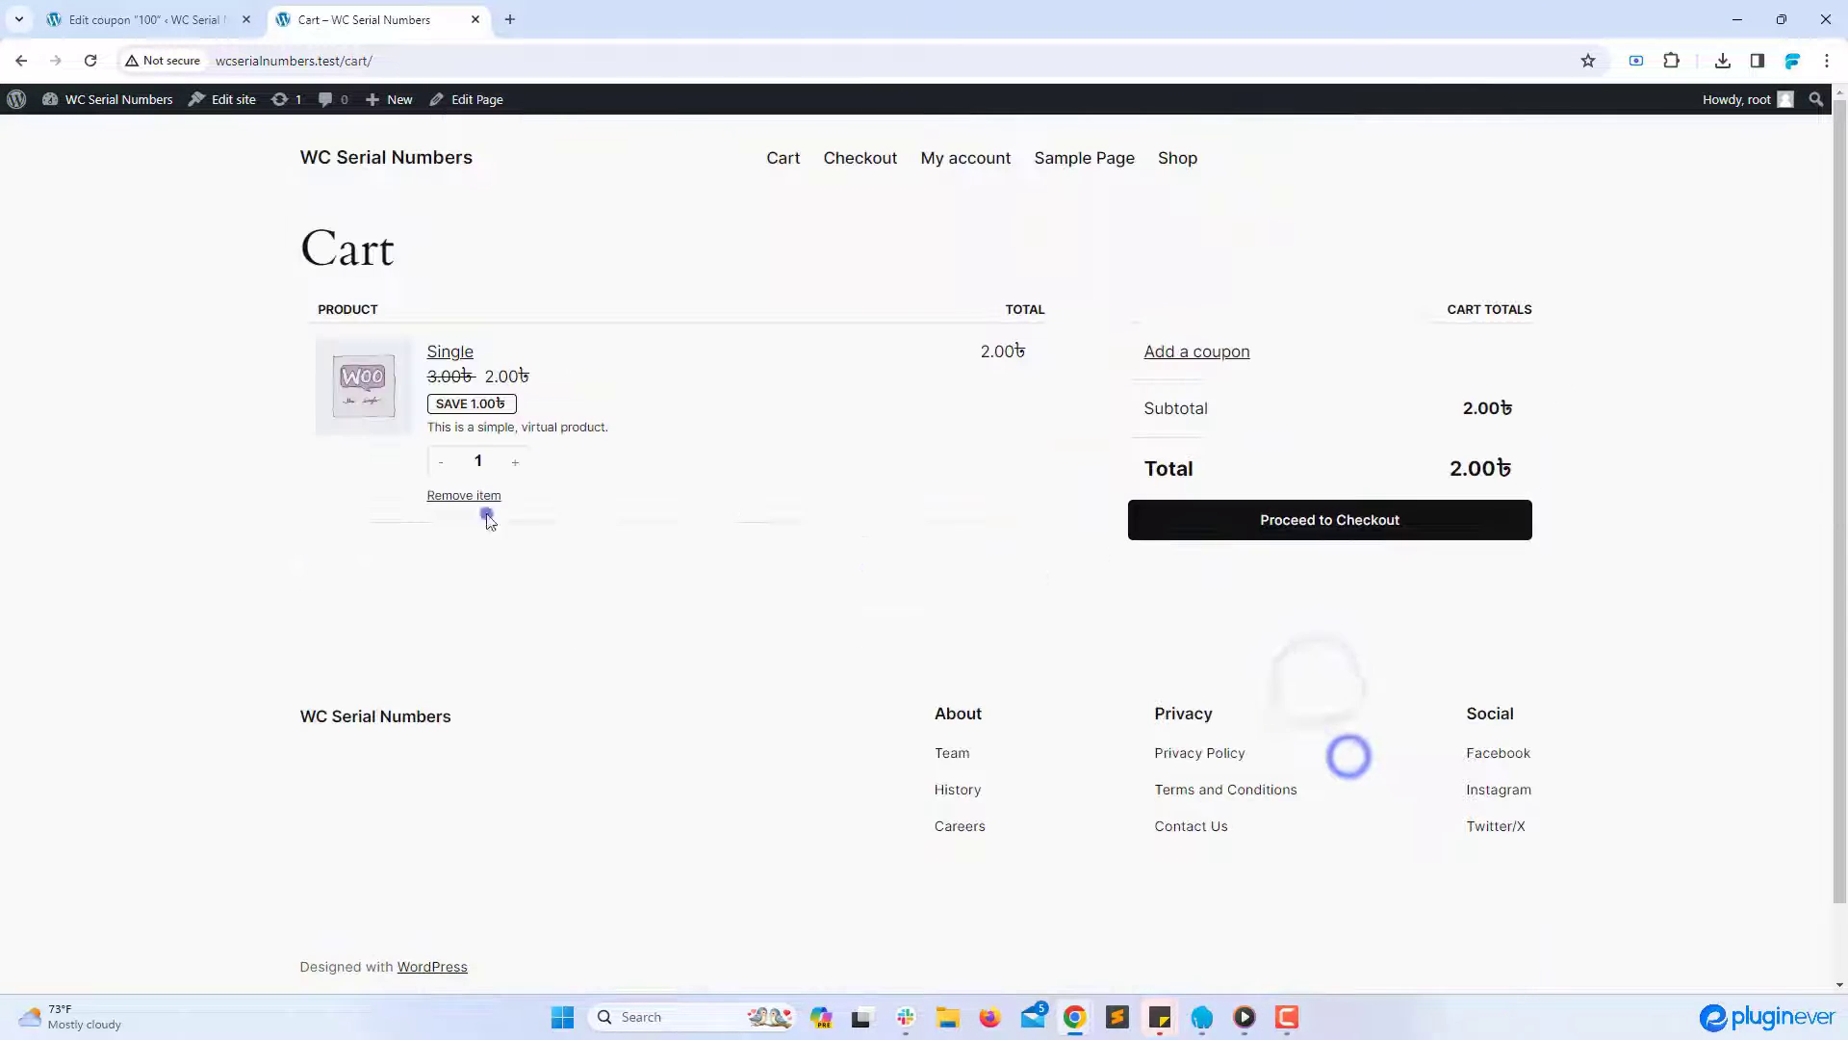
pyautogui.click(1143, 351)
pyautogui.write('100')
pyautogui.click(1474, 360)
pyautogui.click(1330, 602)
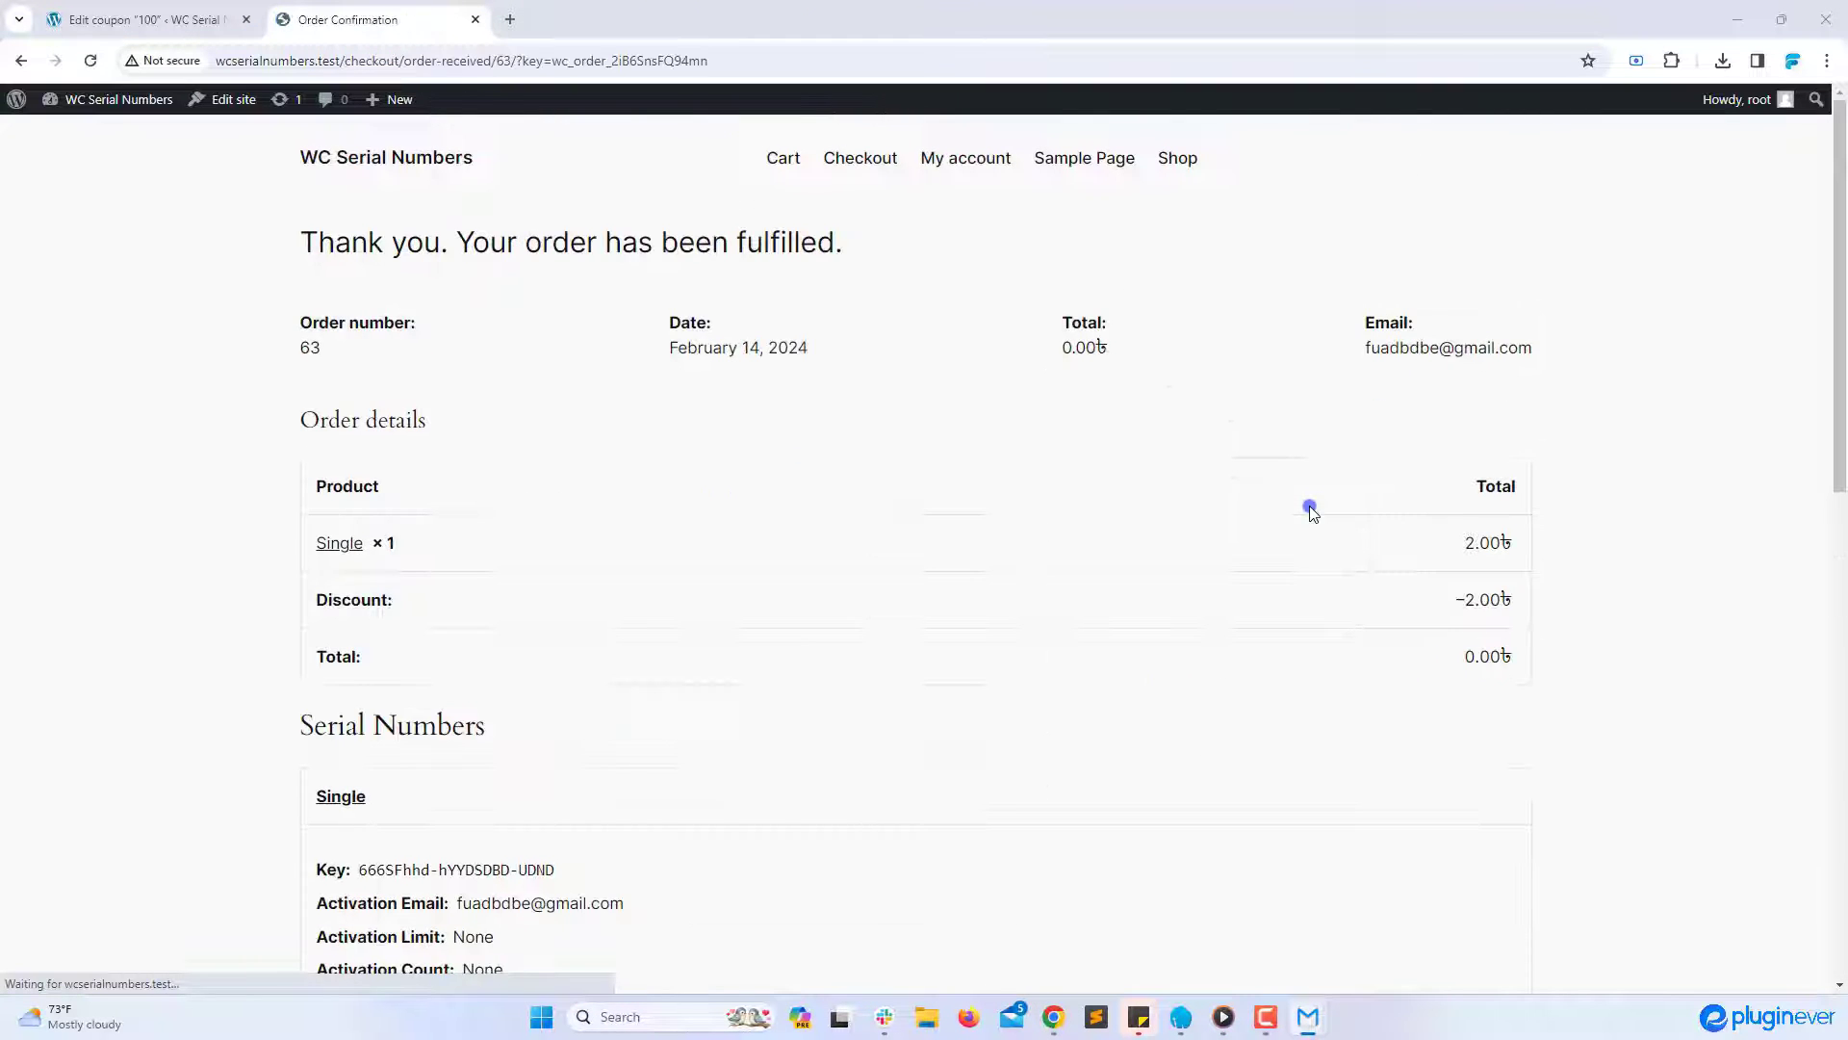
pyautogui.scroll(-2, 1308, 510)
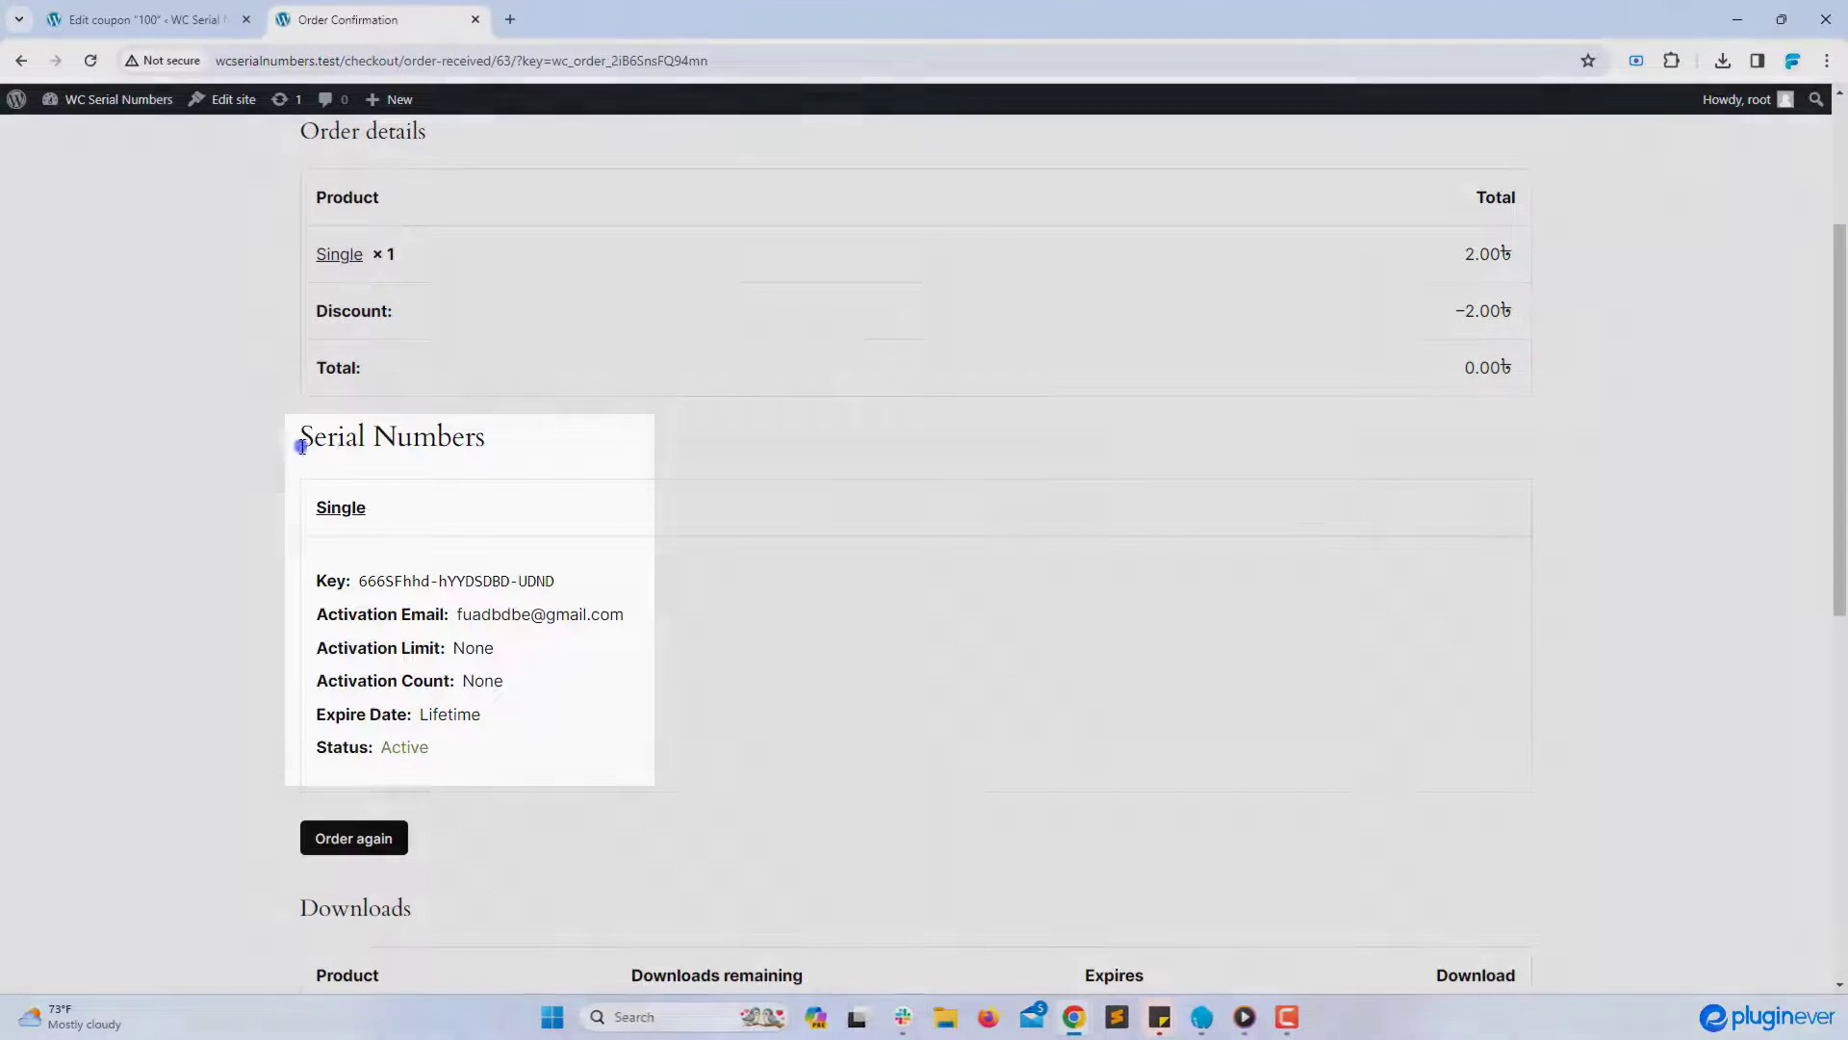
pyautogui.moveTo(300, 445); pyautogui.dragTo(496, 455)
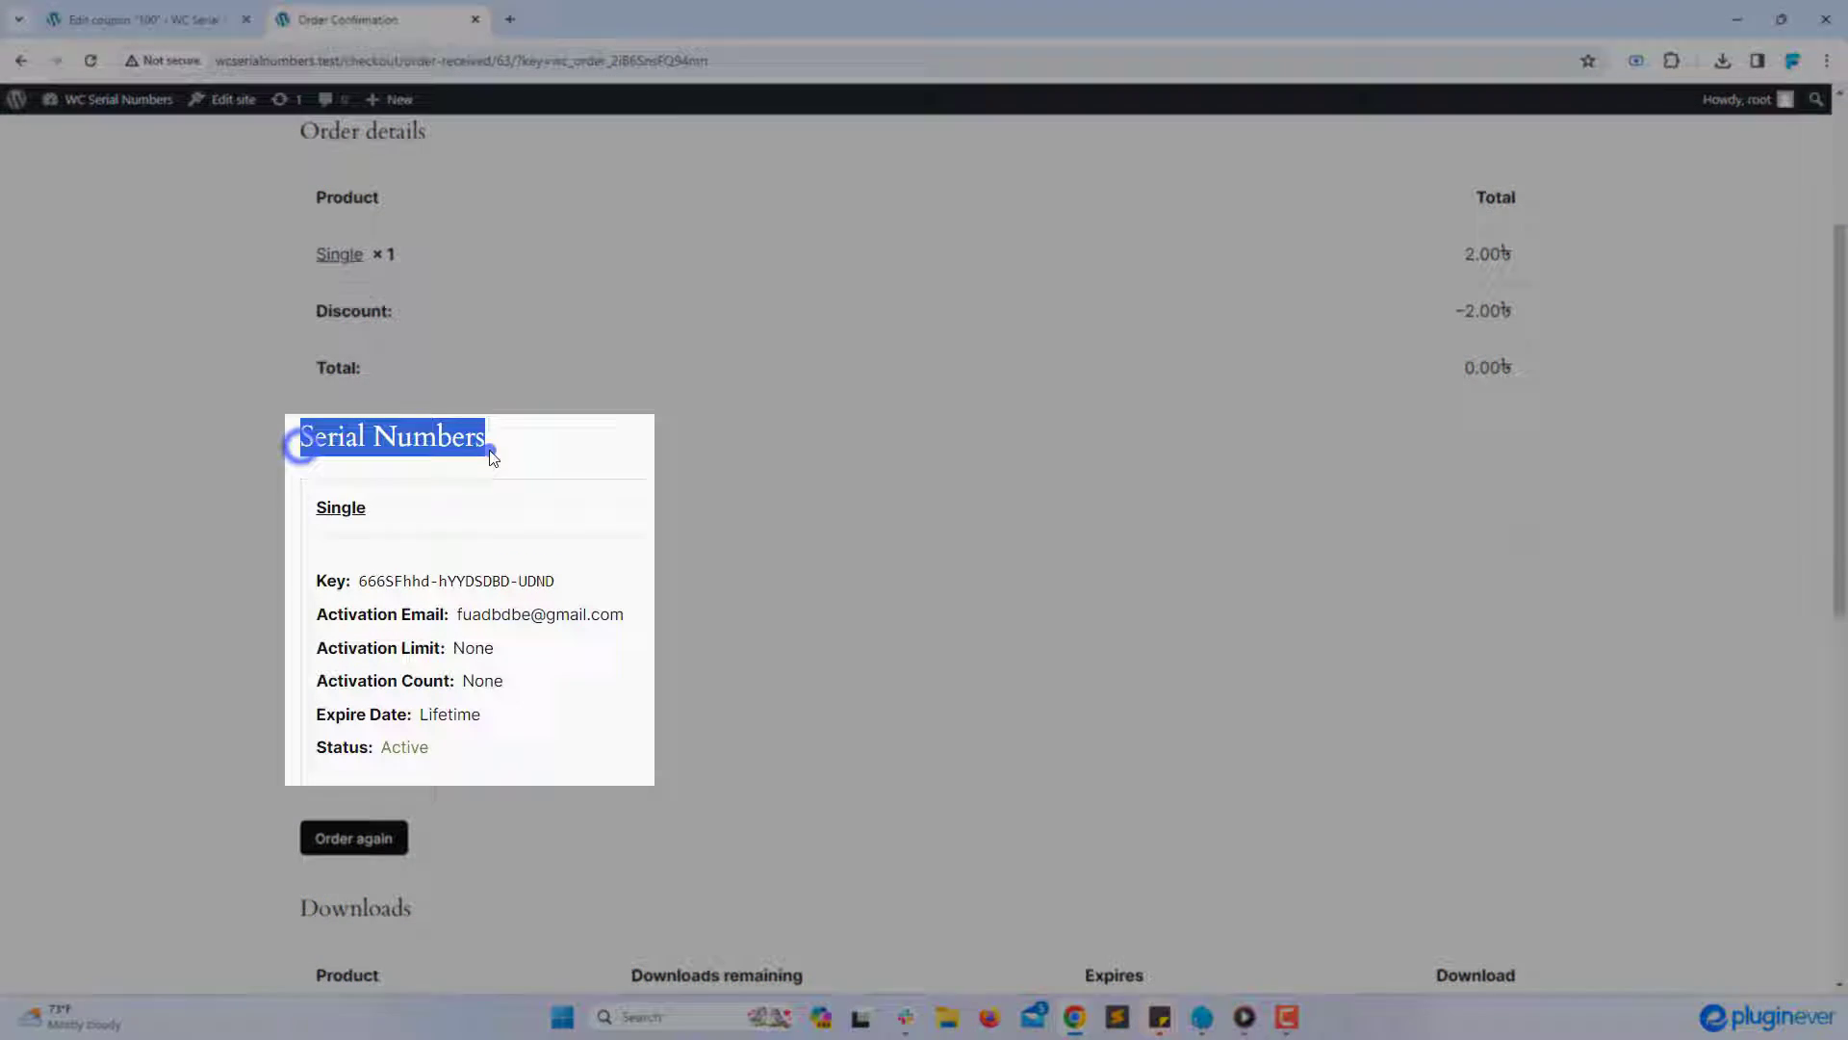
pyautogui.moveTo(319, 579); pyautogui.dragTo(583, 593)
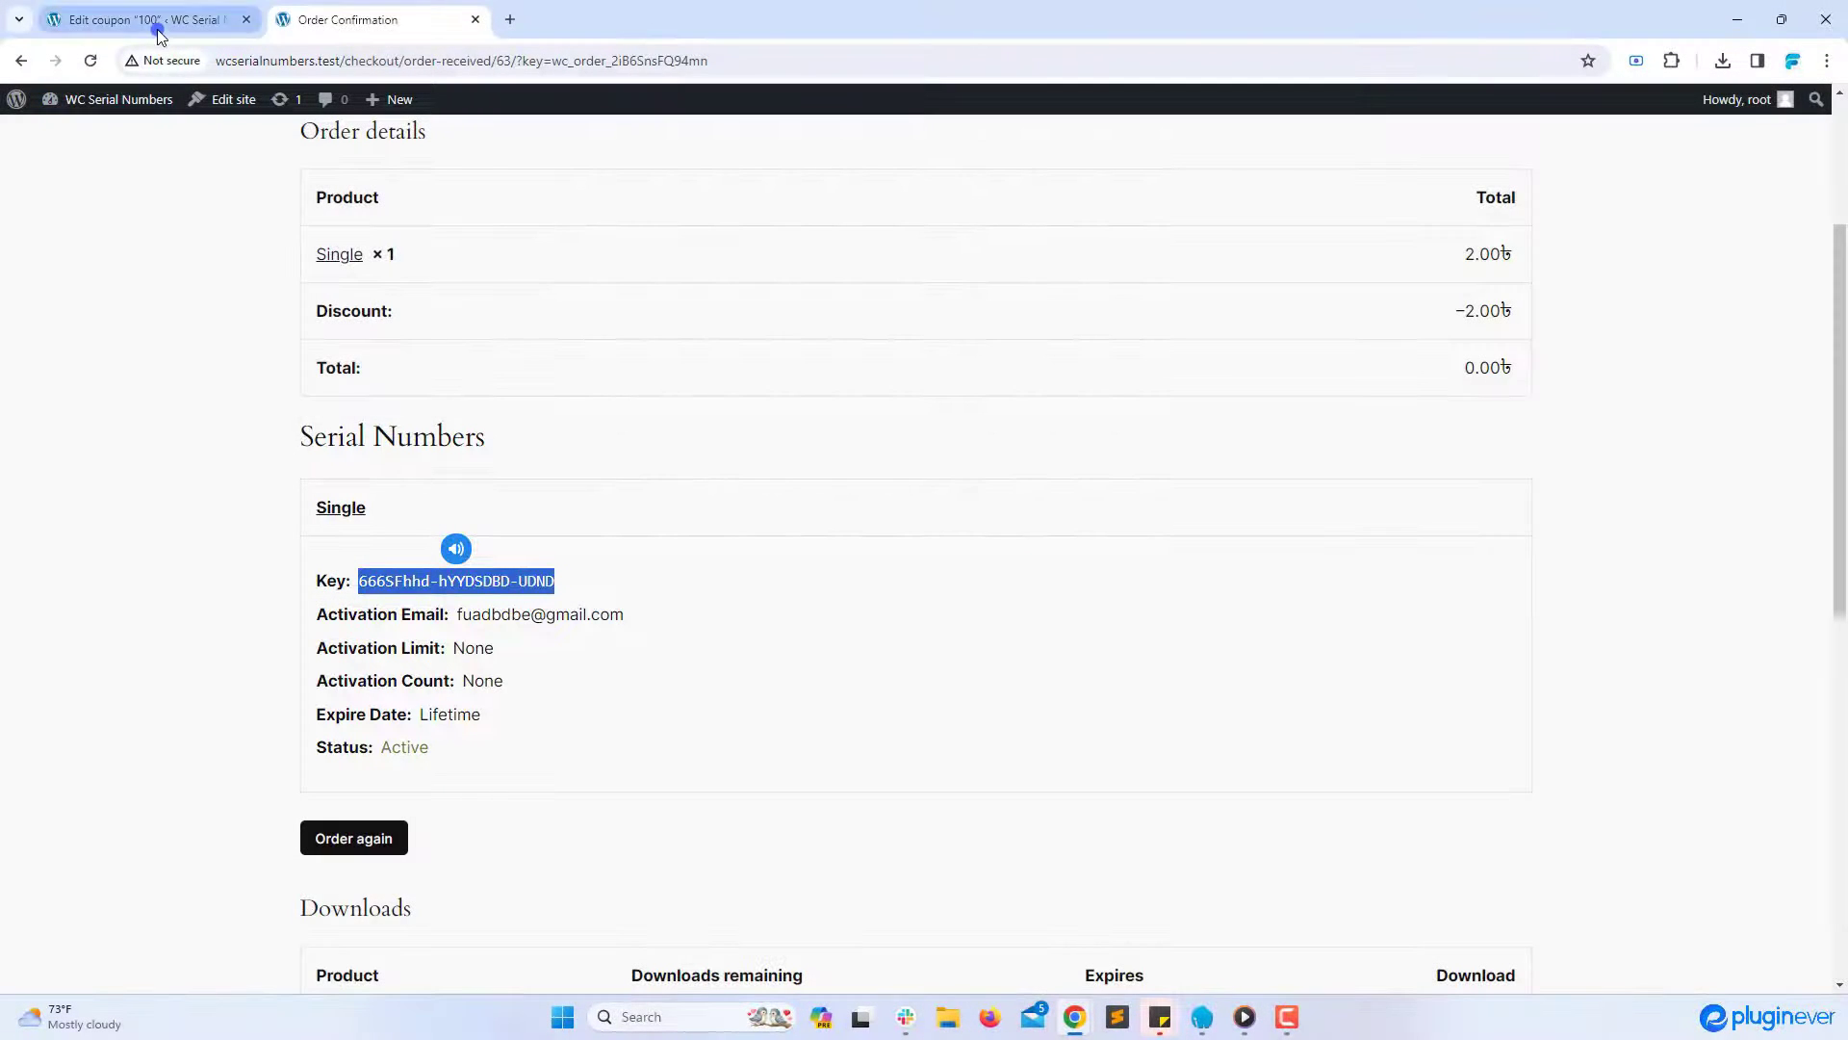
# Step: View the Single key's details and linked order #63, then return to Serial Keys showing Sold
pyautogui.click(160, 34)
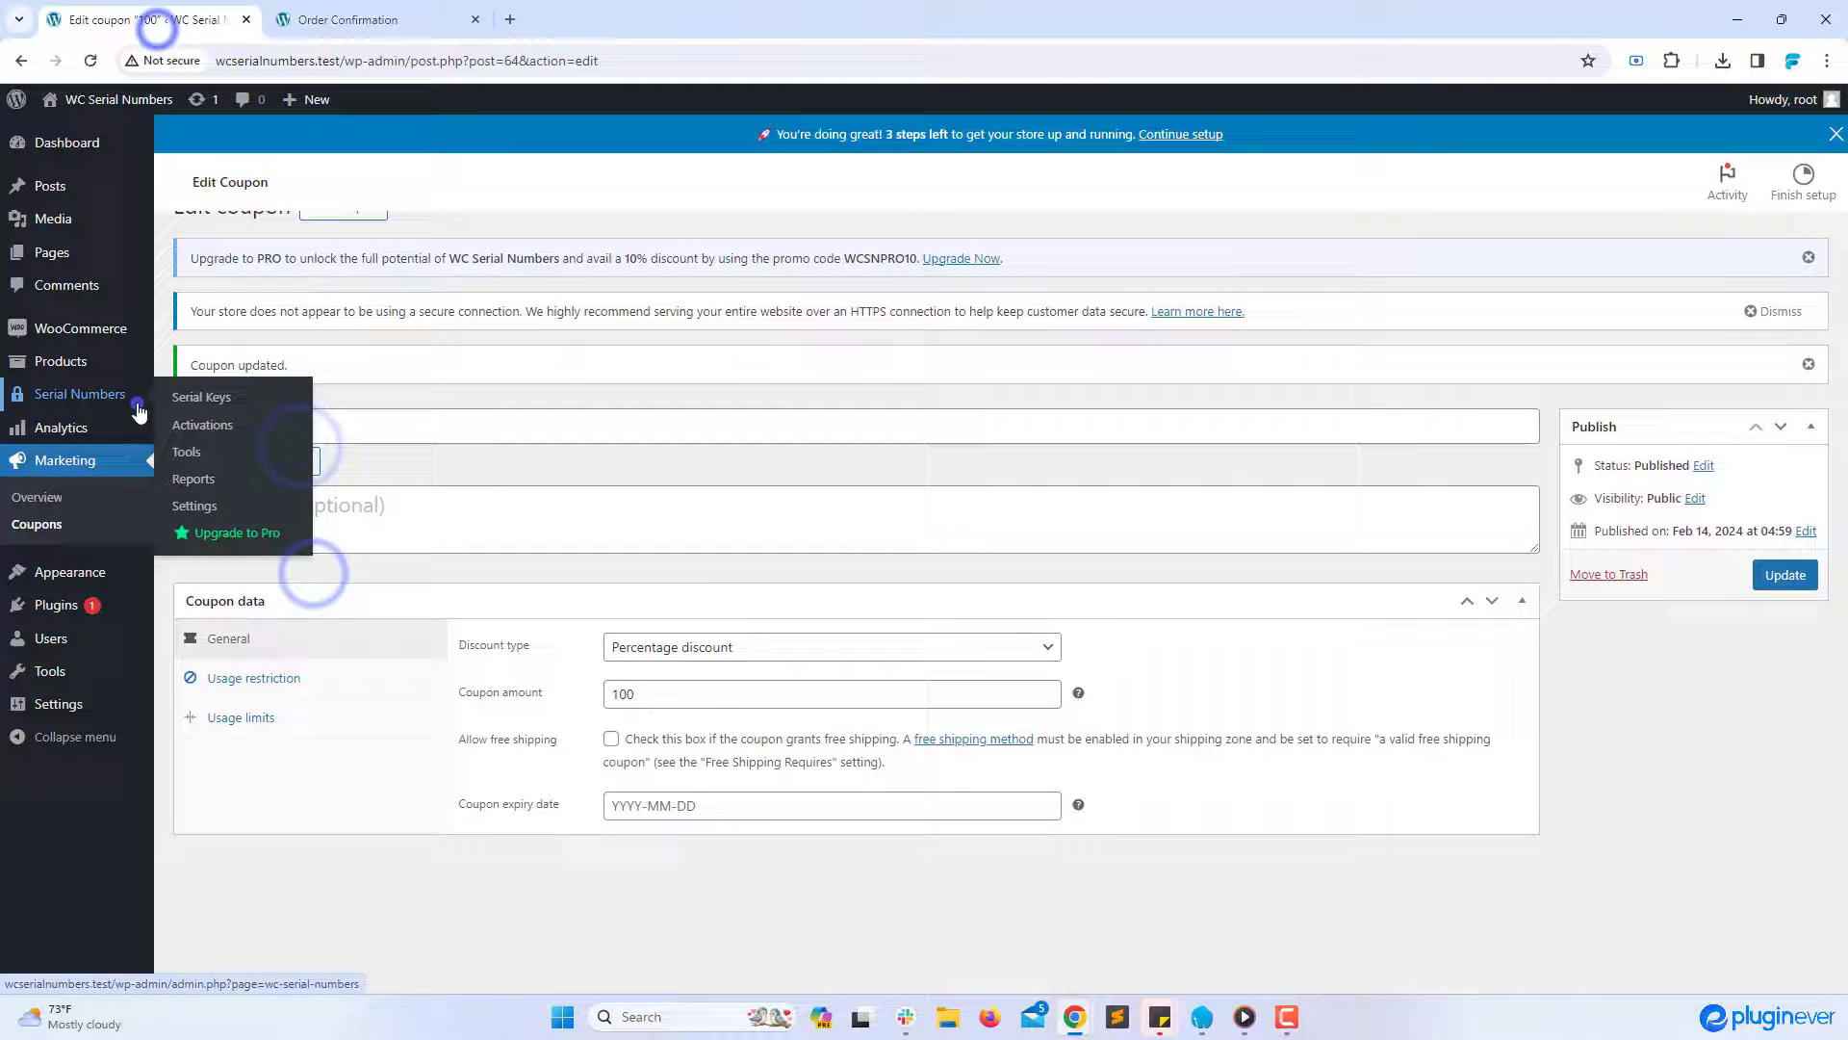
pyautogui.click(216, 392)
pyautogui.click(467, 414)
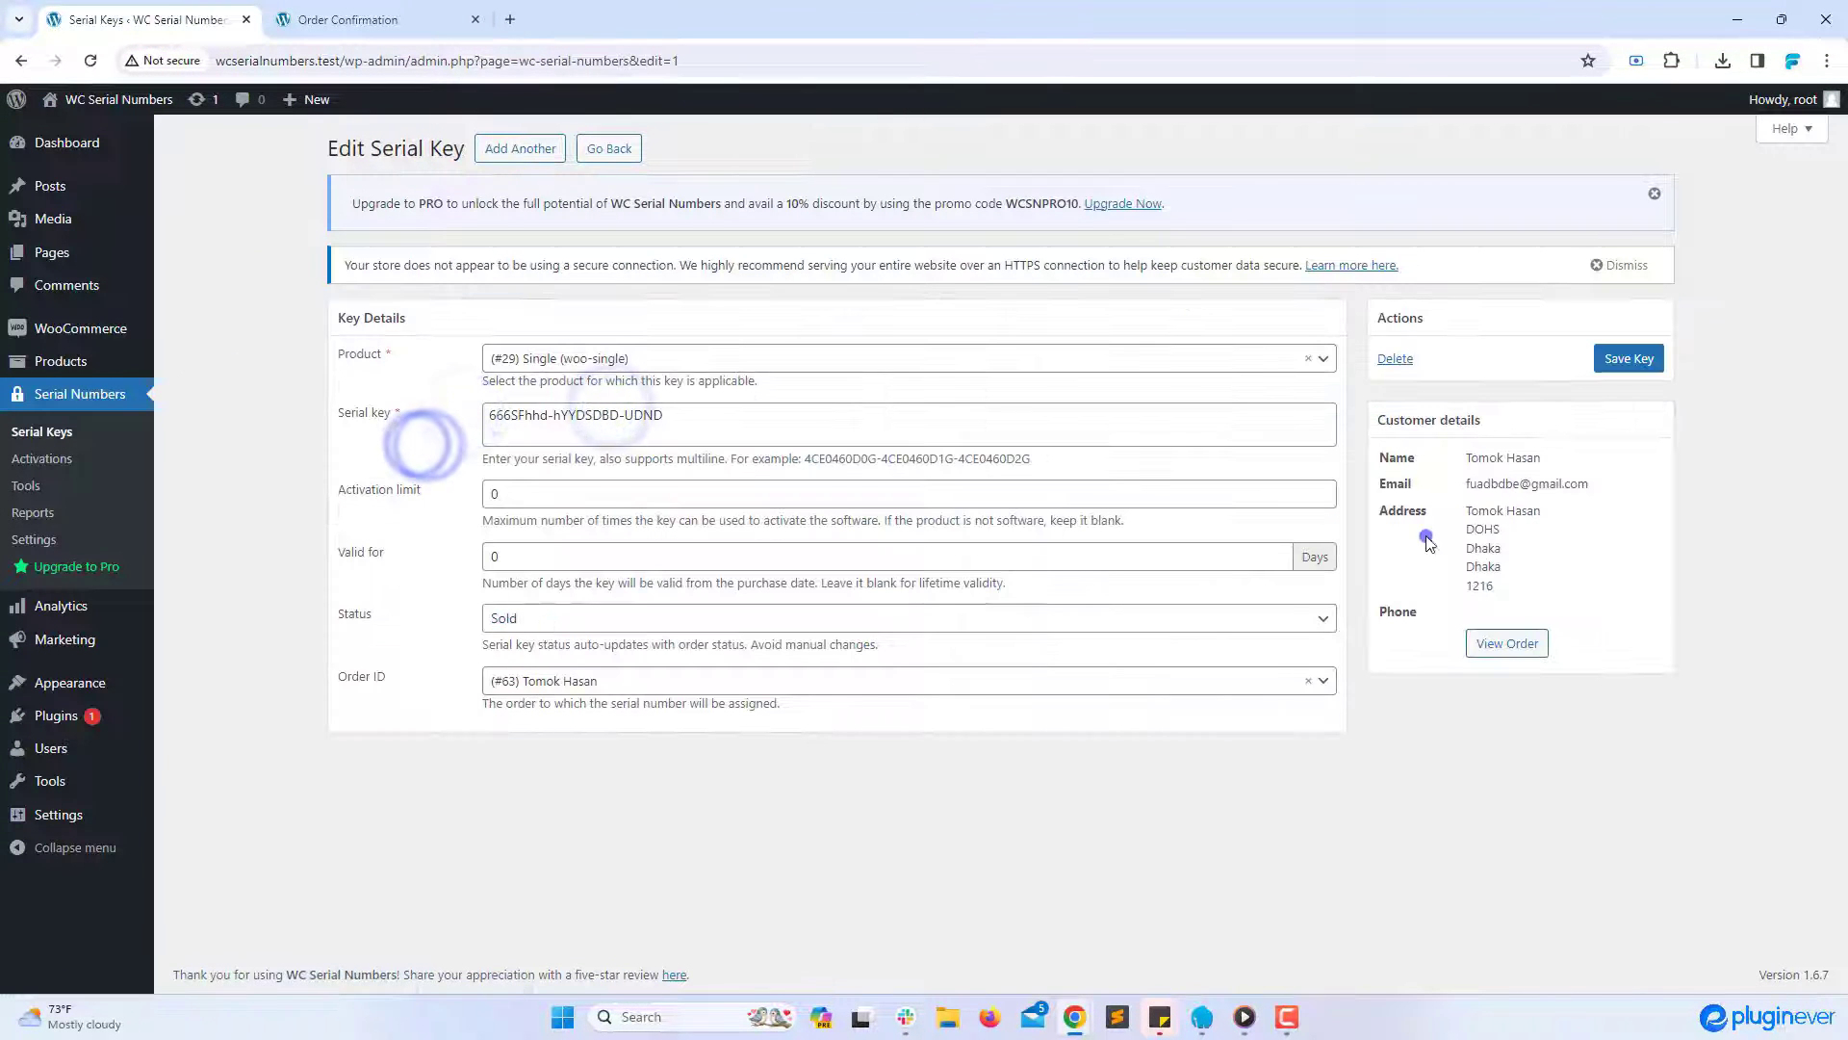
pyautogui.click(1506, 642)
pyautogui.scroll(-3, 369, 390)
pyautogui.scroll(-3, 371, 475)
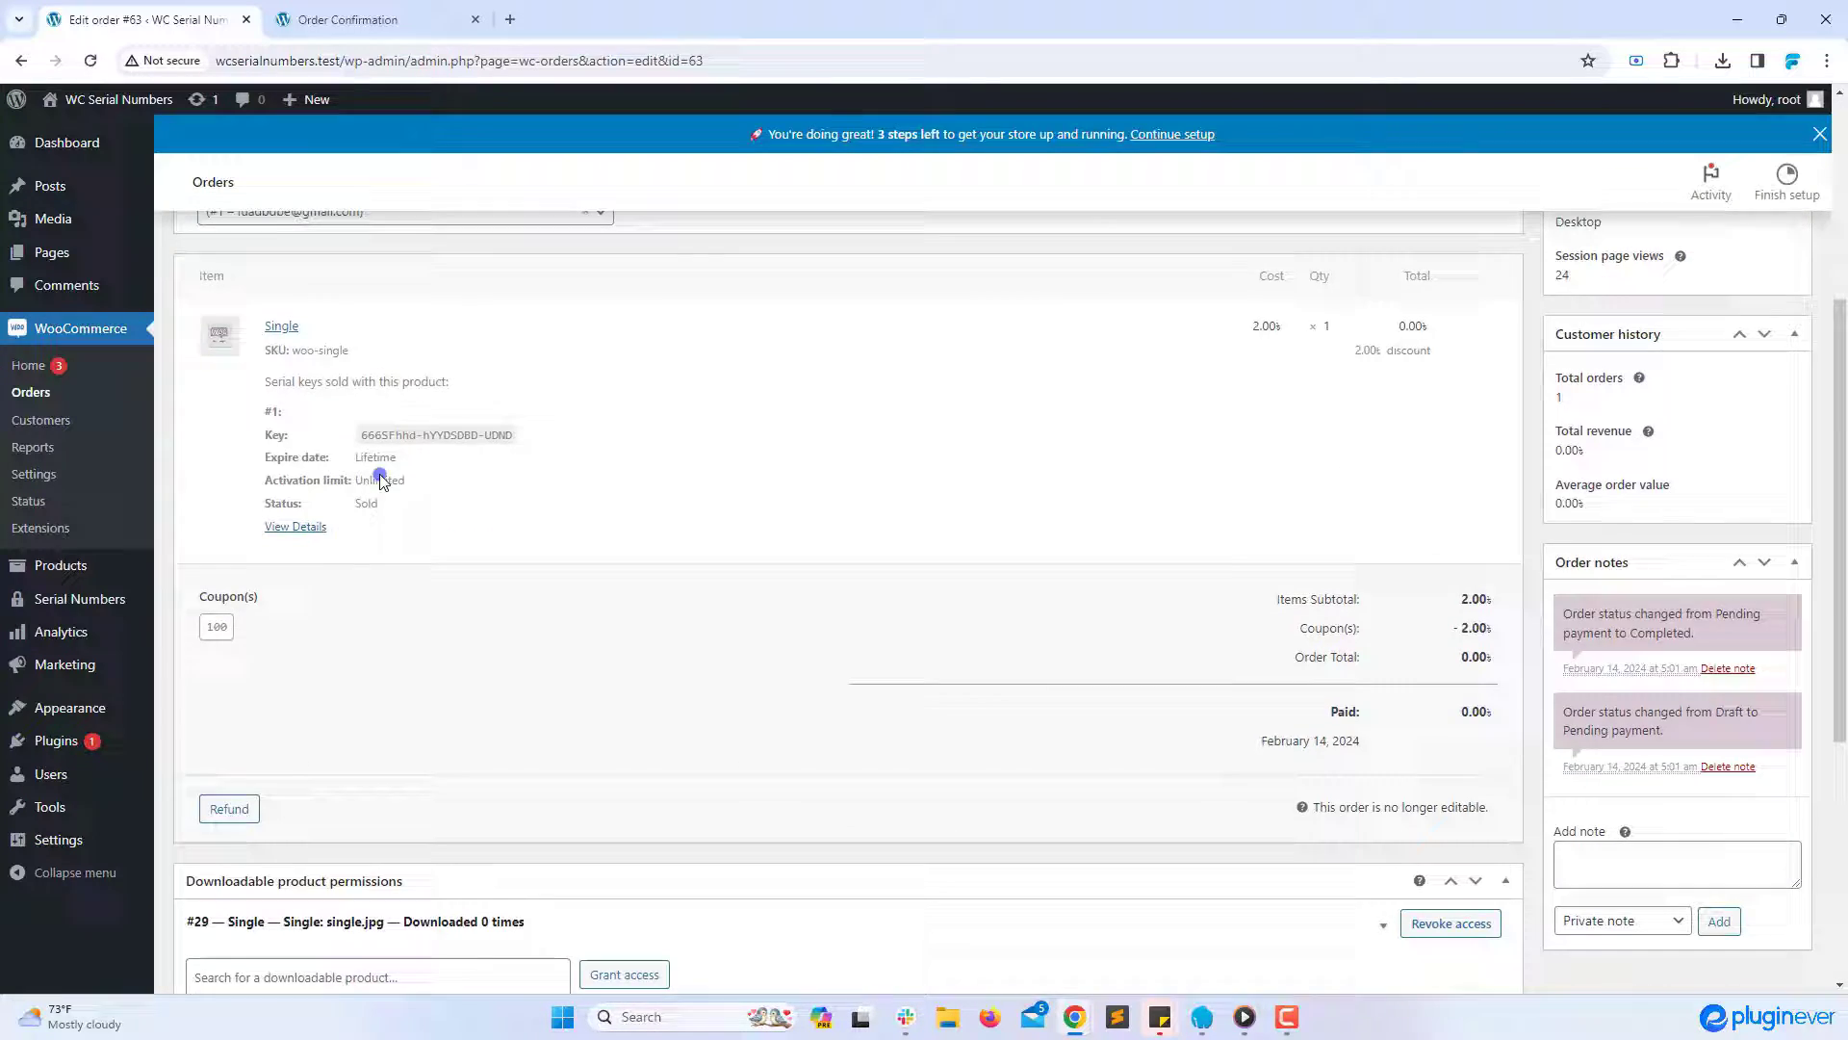
pyautogui.scroll(5, 372, 475)
pyautogui.click(80, 599)
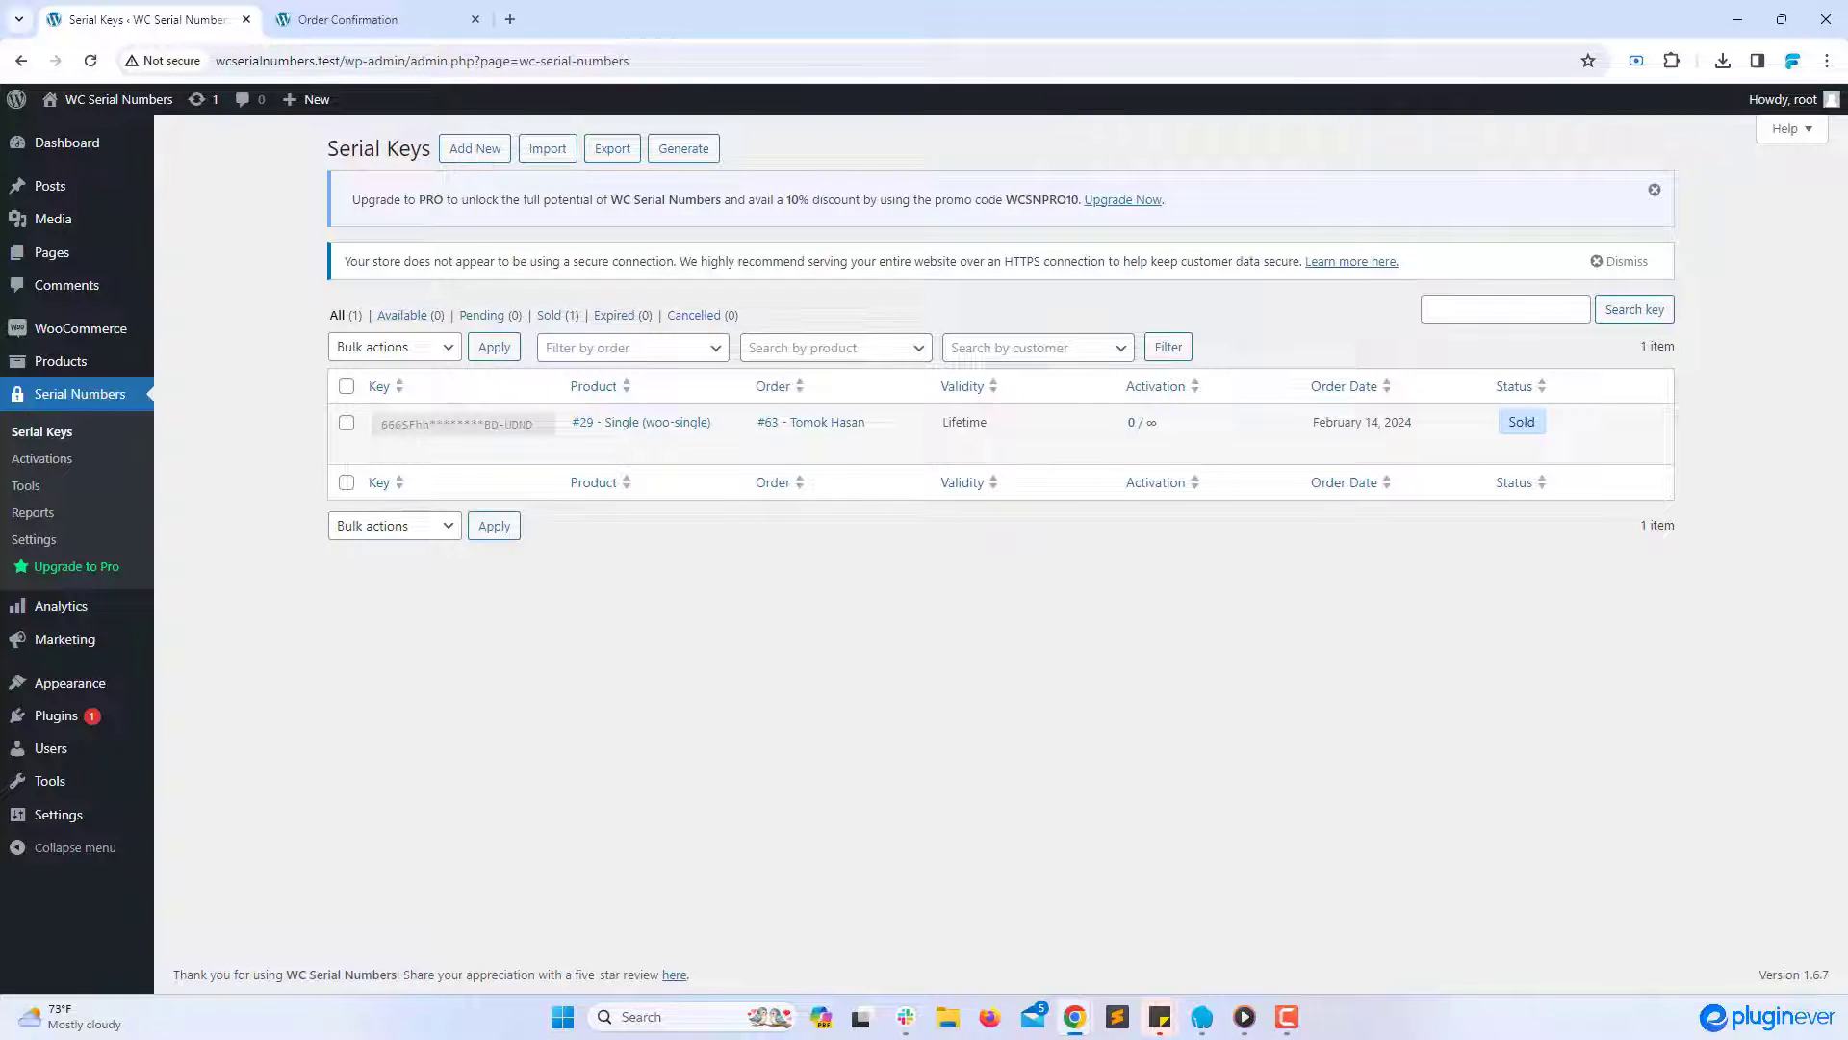